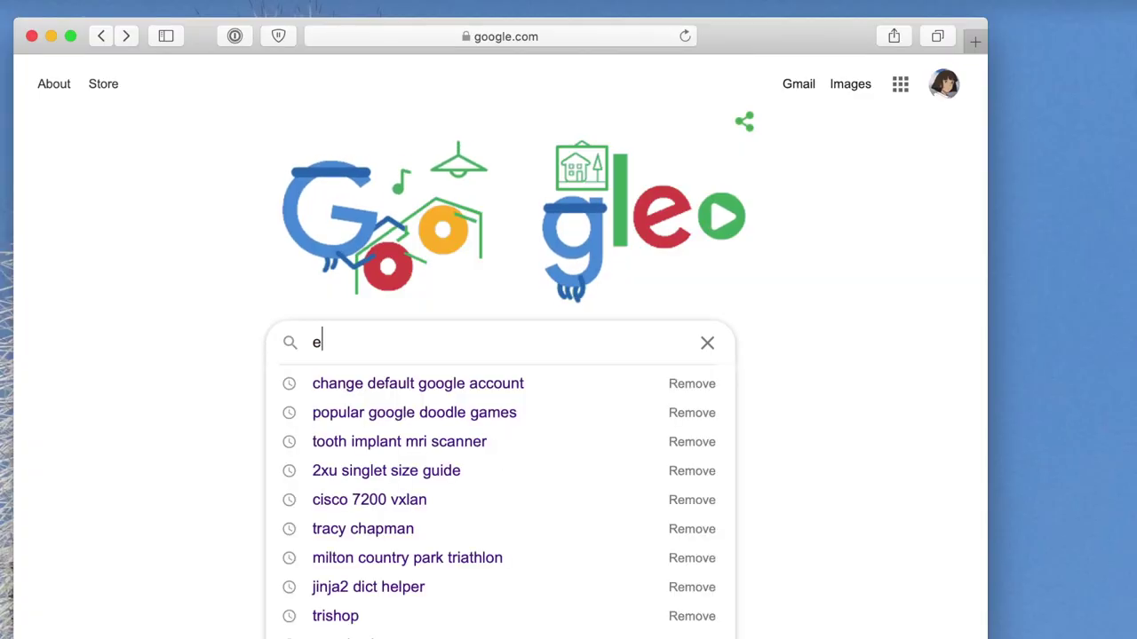
Search the web for "electron snapper download" and open the Everygamegoing page for Snapper (Acorn Electron)
text(lectron snapper )
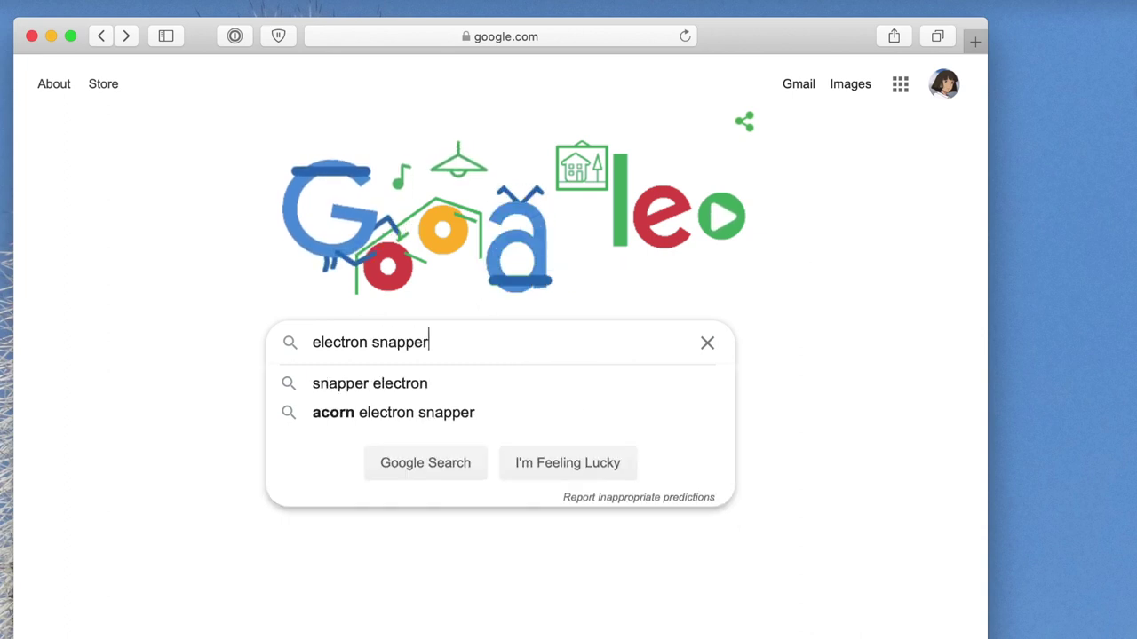
text(download)
key(Return)
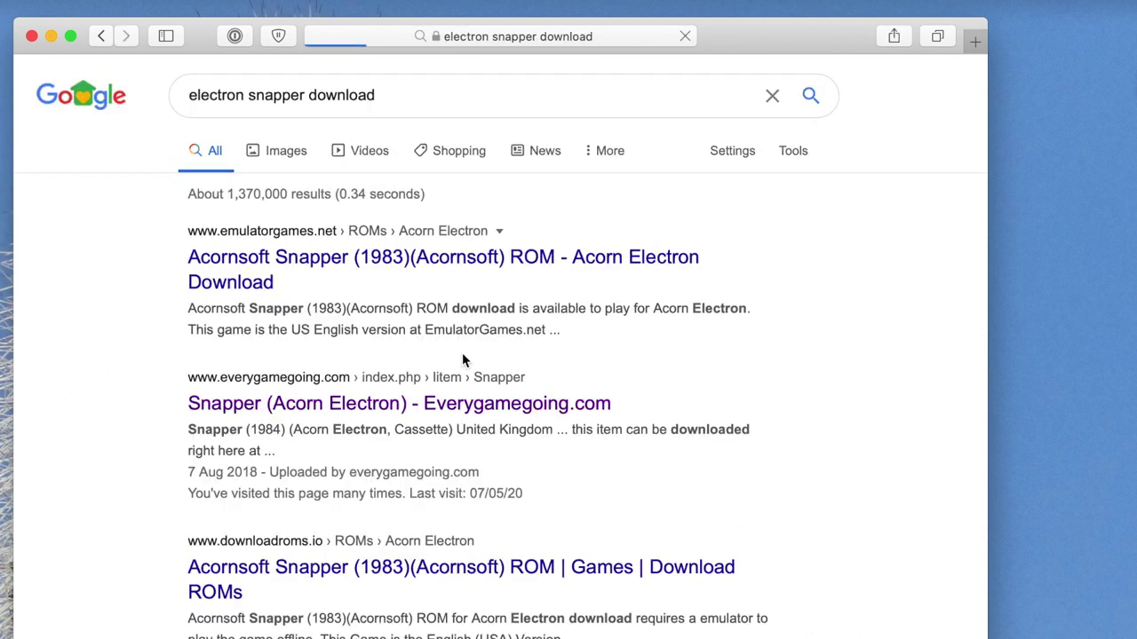
click(360, 402)
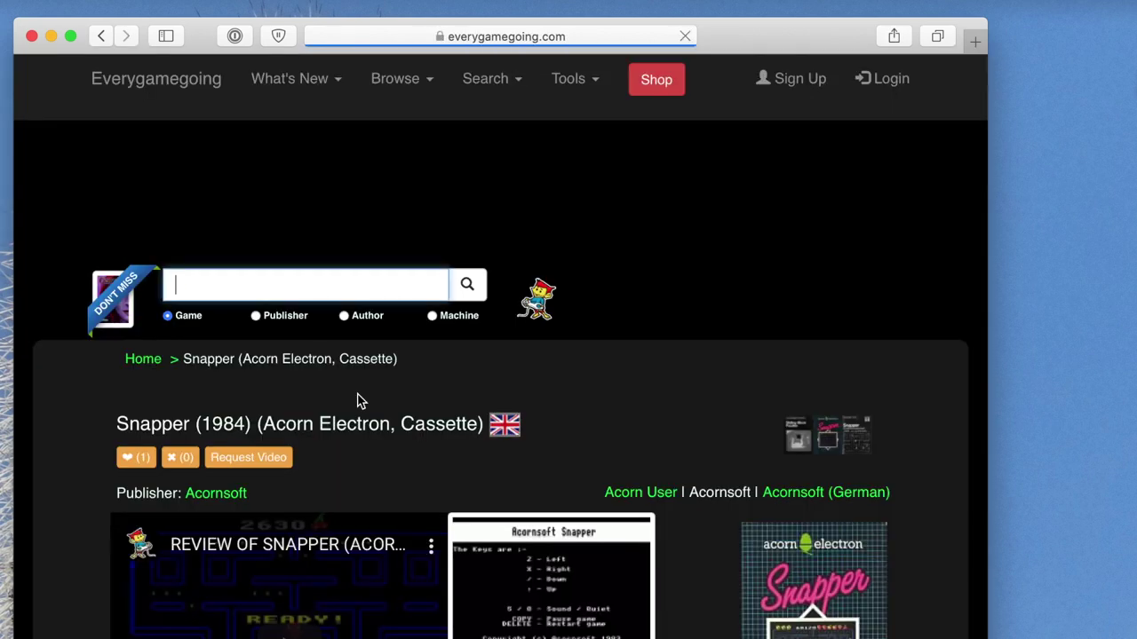
Download the second listed digital version of Snapper and unpack Snapper.zip in the Downloads folder
scroll(359, 401, down, 20)
scroll(360, 401, down, 1)
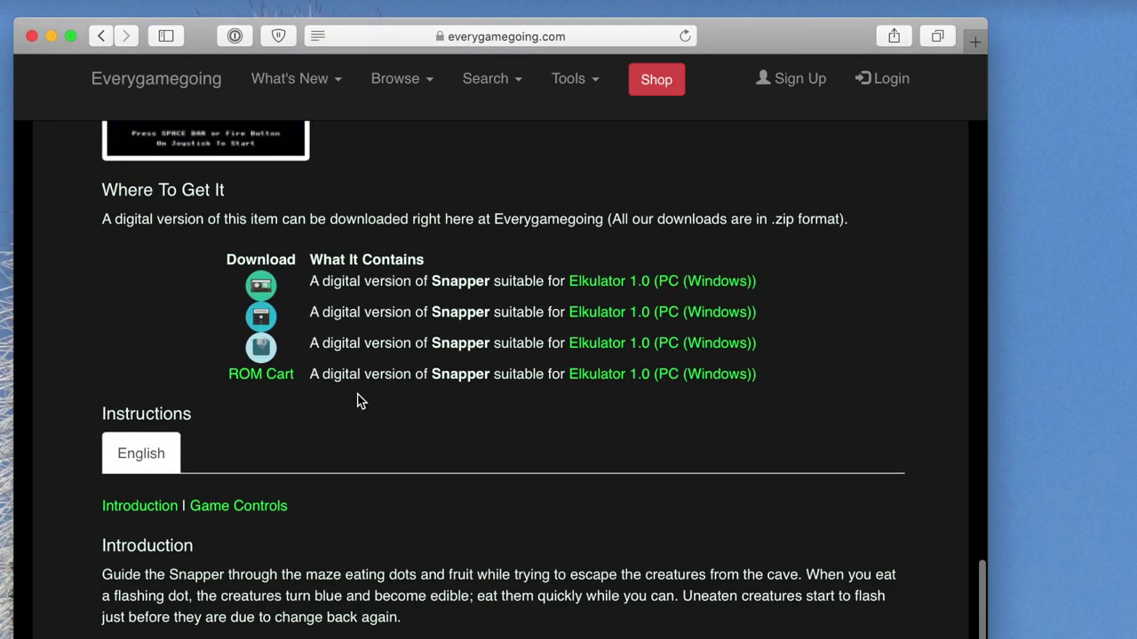
click(272, 325)
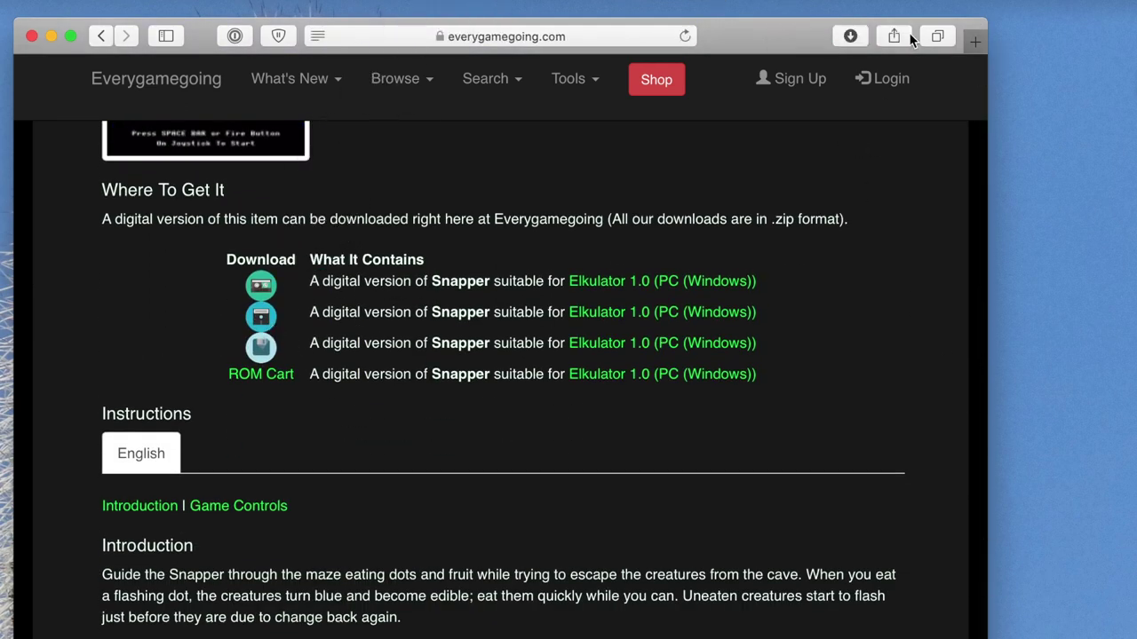
click(849, 36)
click(983, 118)
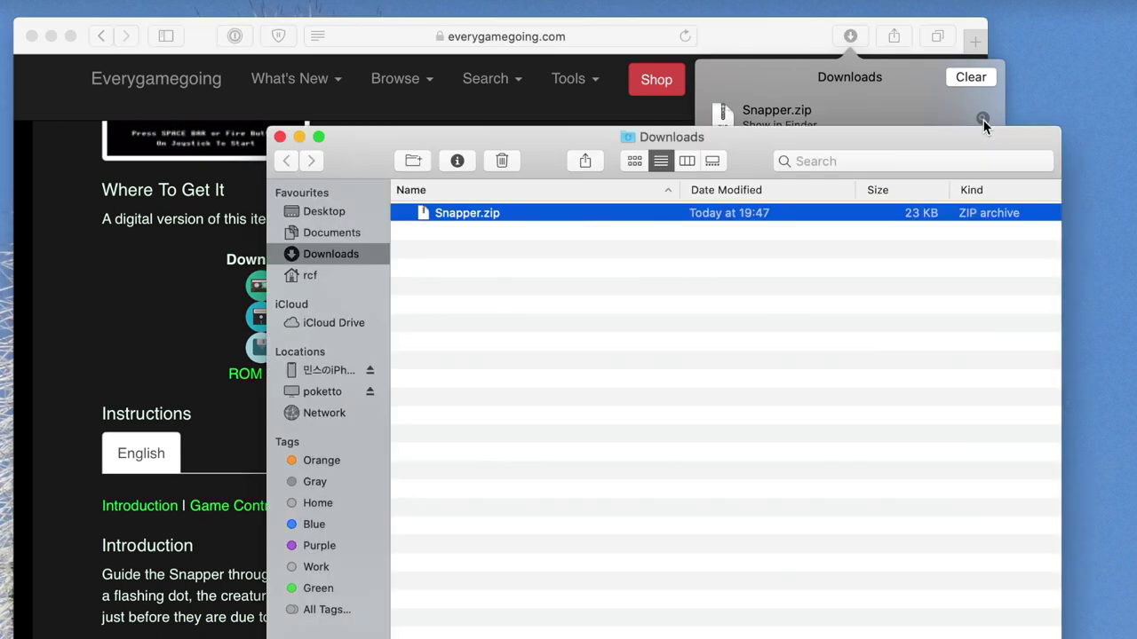
double_click(493, 213)
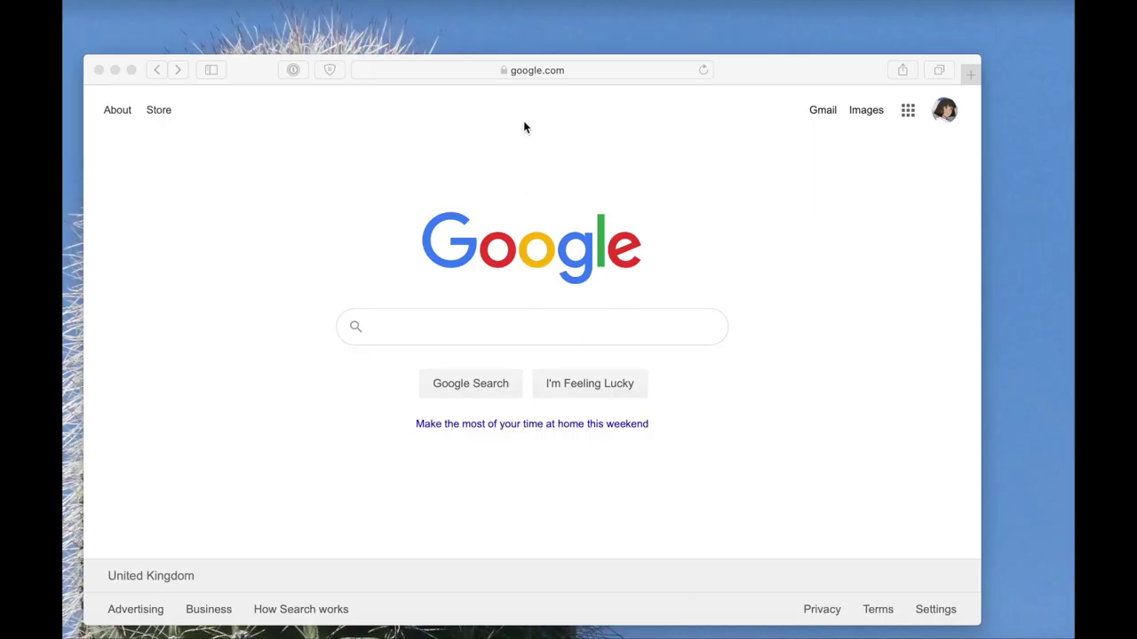
Go to the ramtop-retro.uk site and open the ElkSD64 device page
click(457, 71)
text(ramt)
key(Return)
scroll(400, 225, down, 5)
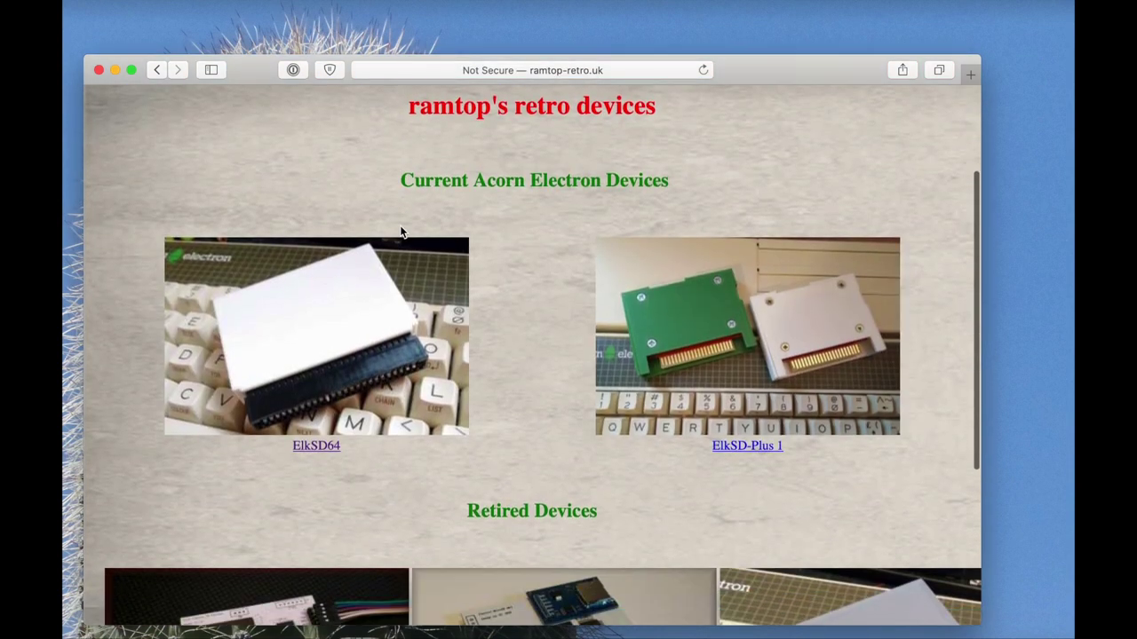
click(322, 424)
Download the 32K Electron Games archive elksd.zip and show it in the Downloads folder
scroll(318, 441, down, 10)
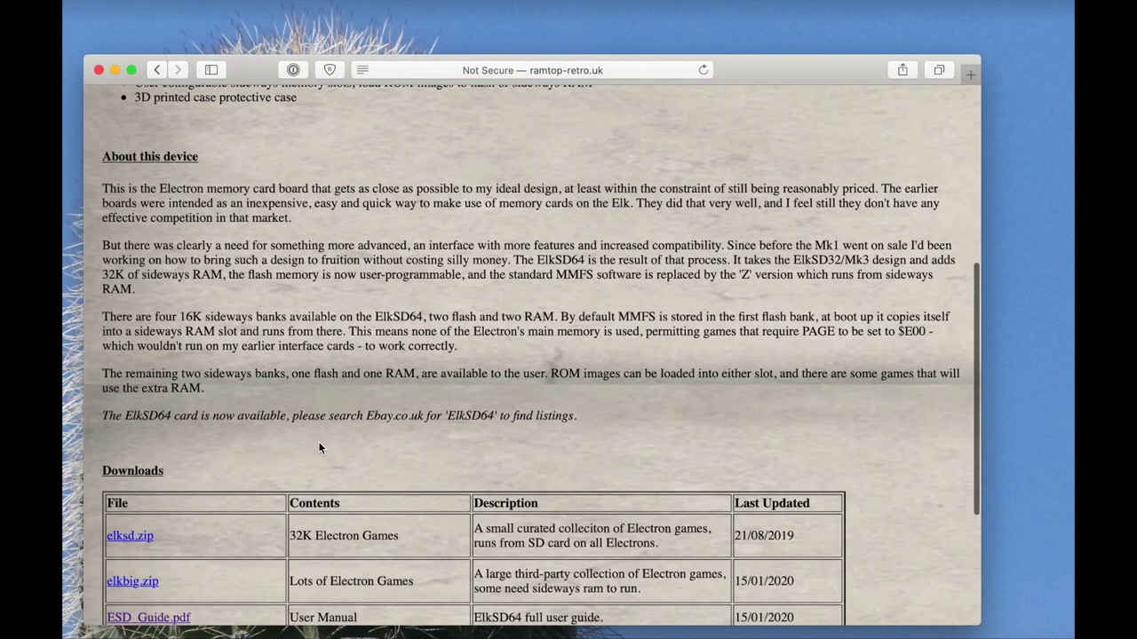
click(130, 306)
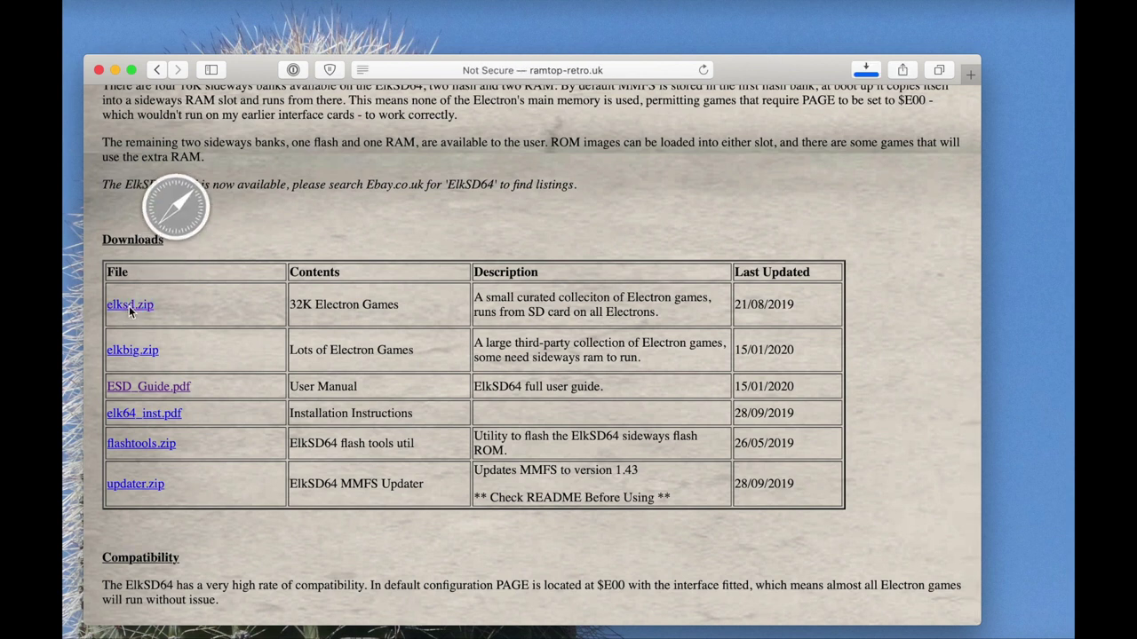
click(867, 70)
click(977, 138)
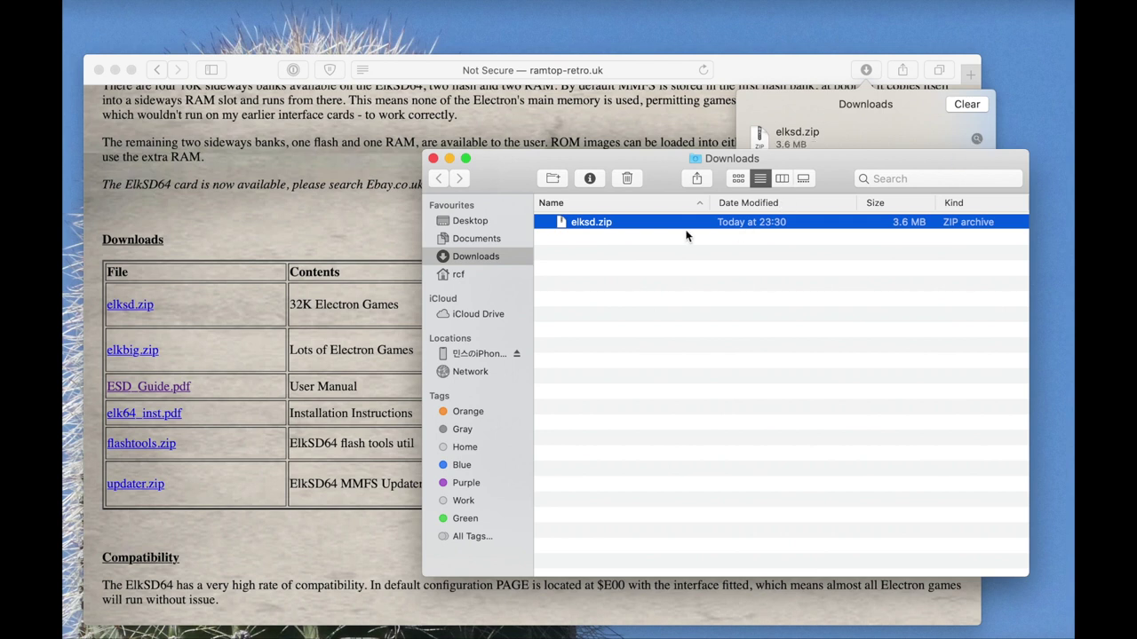
Unpack elksd.zip and transfer the extracted beeb.mmb file to another storage location
double_click(637, 221)
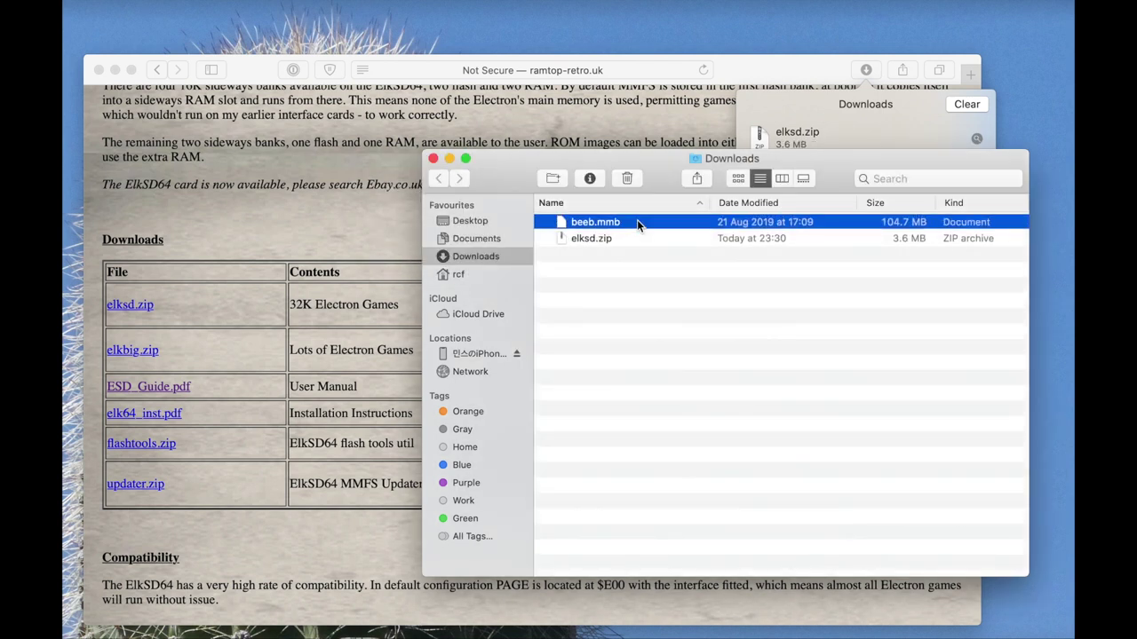
drag(637, 220, 495, 374)
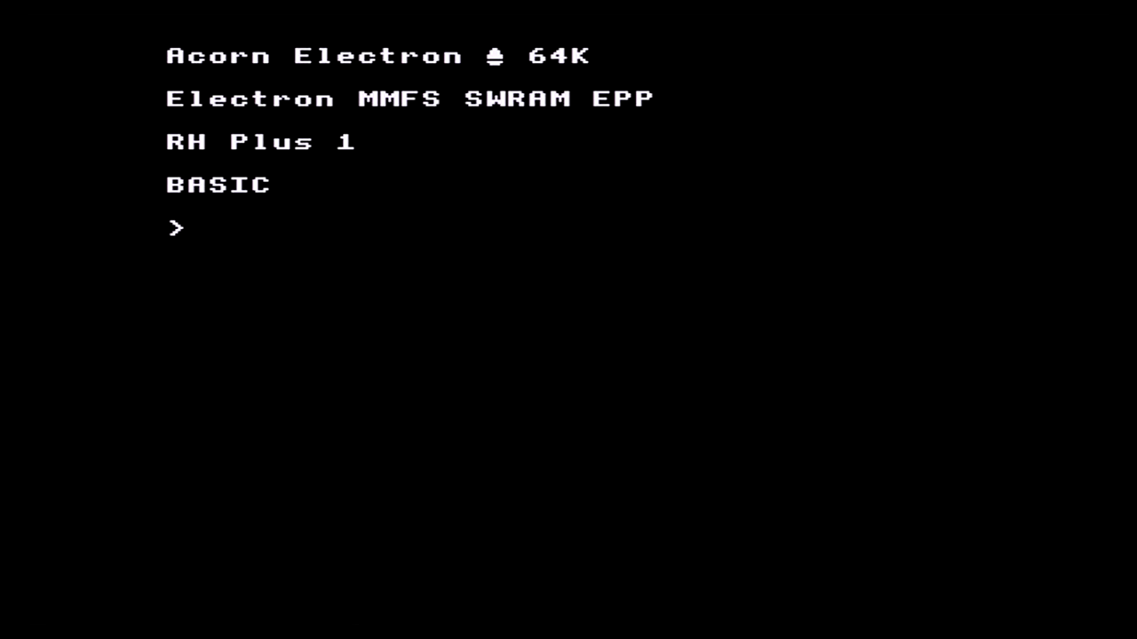
On the Acorn Electron, list the files of the current disc with *CAT and run the program with CHAIN "HELLO"
text(*CAT)
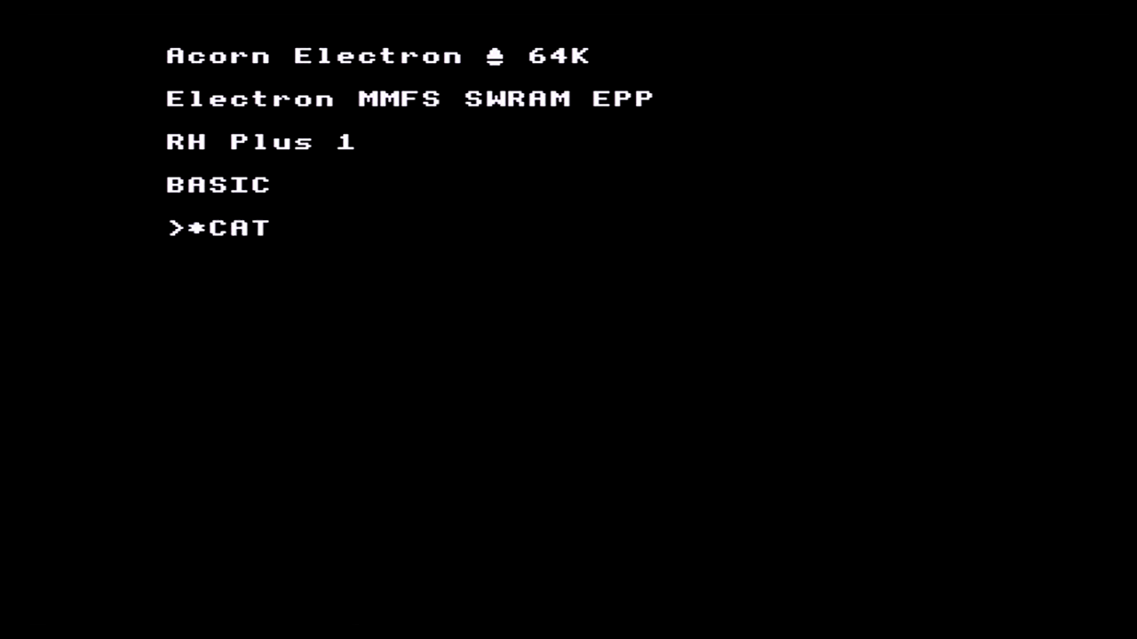
key(Return)
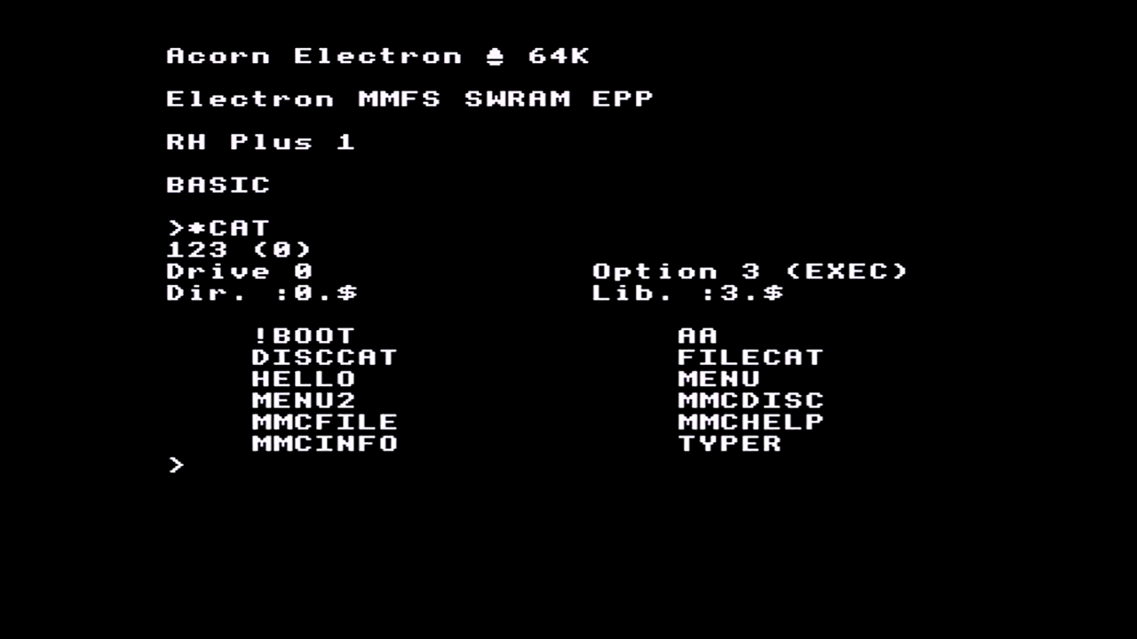
text(CHAIN ")
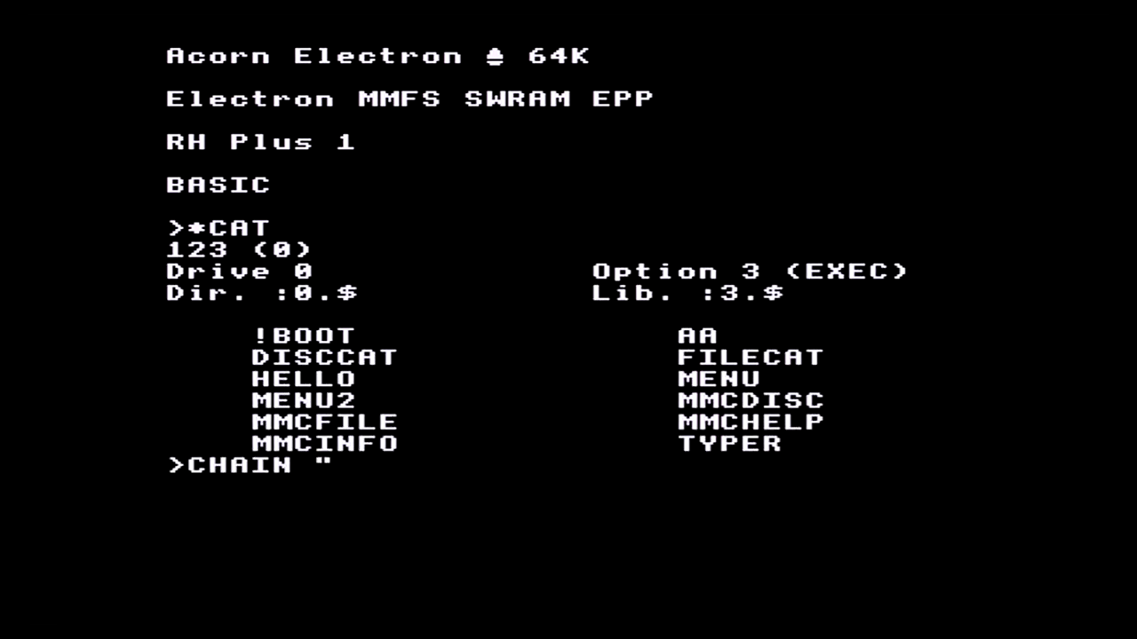
text(HELLO")
key(Return)
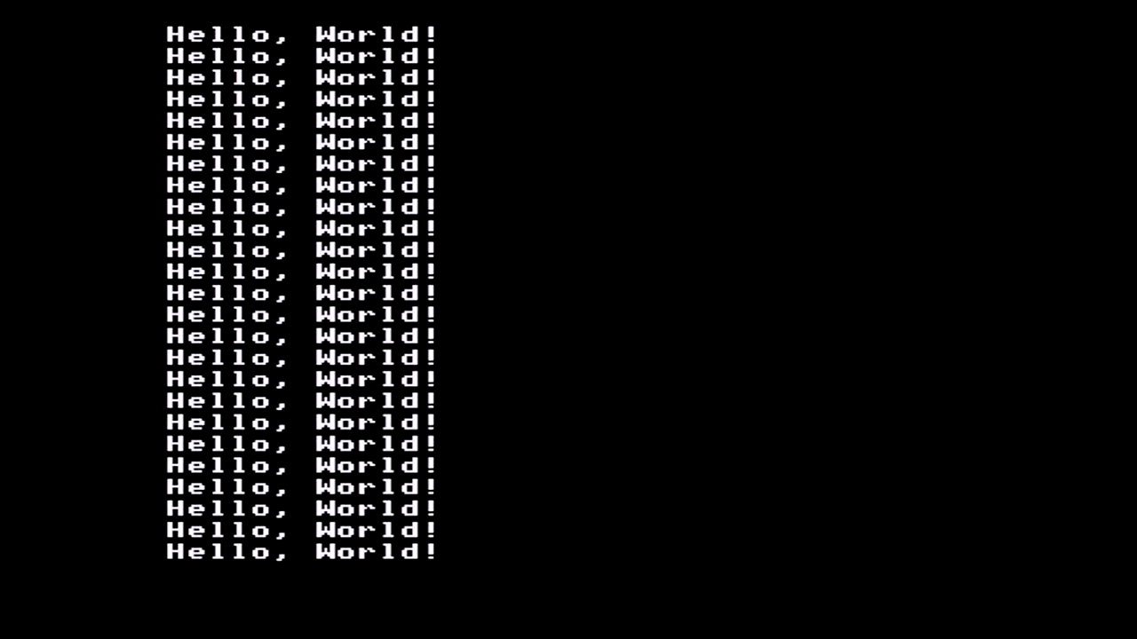
Stop the running HELLO program and display its BASIC code with LIST
key(Escape)
text(LIST)
key(Return)
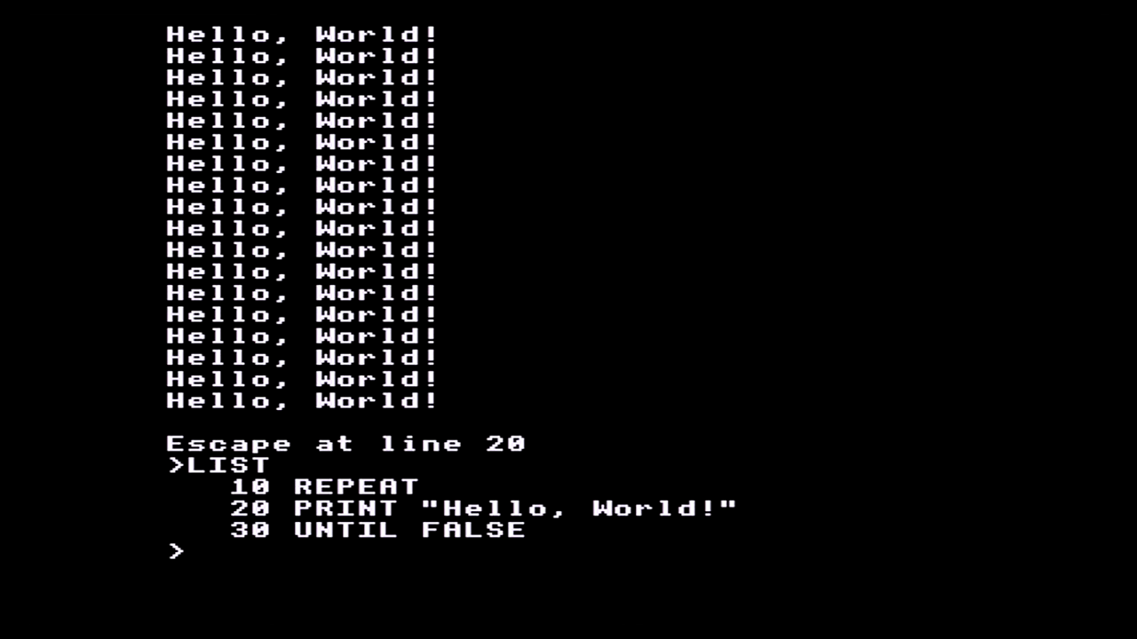
Show the installed ROM help topics with *HELP and the filing system commands with *H.MMFS
text(*HELP)
key(Return)
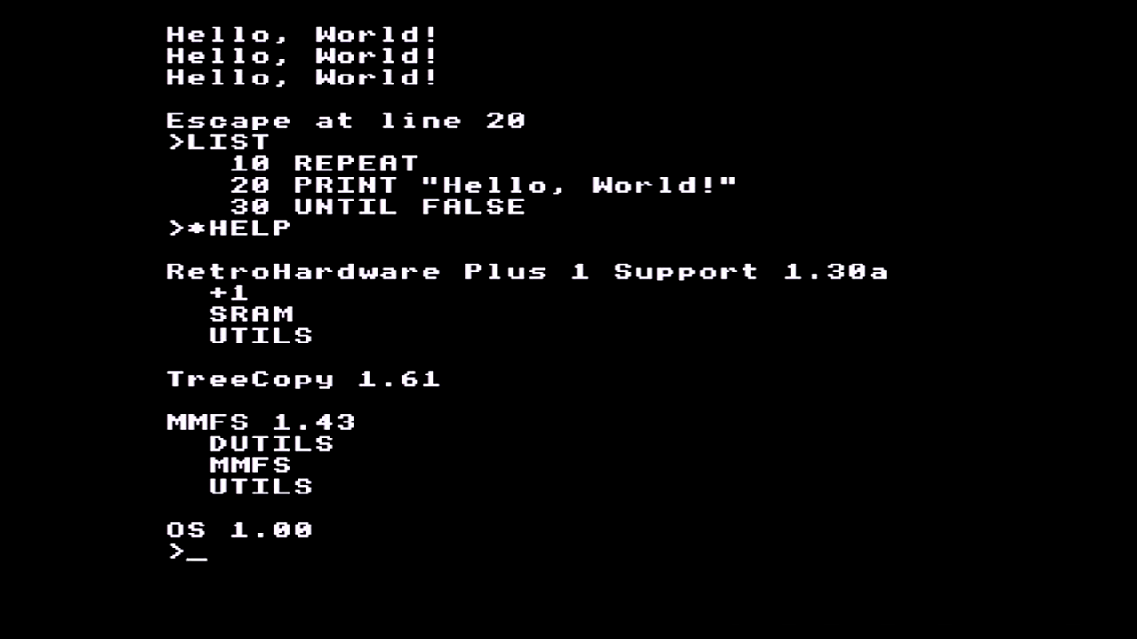
text(*H.MMFS)
key(Return)
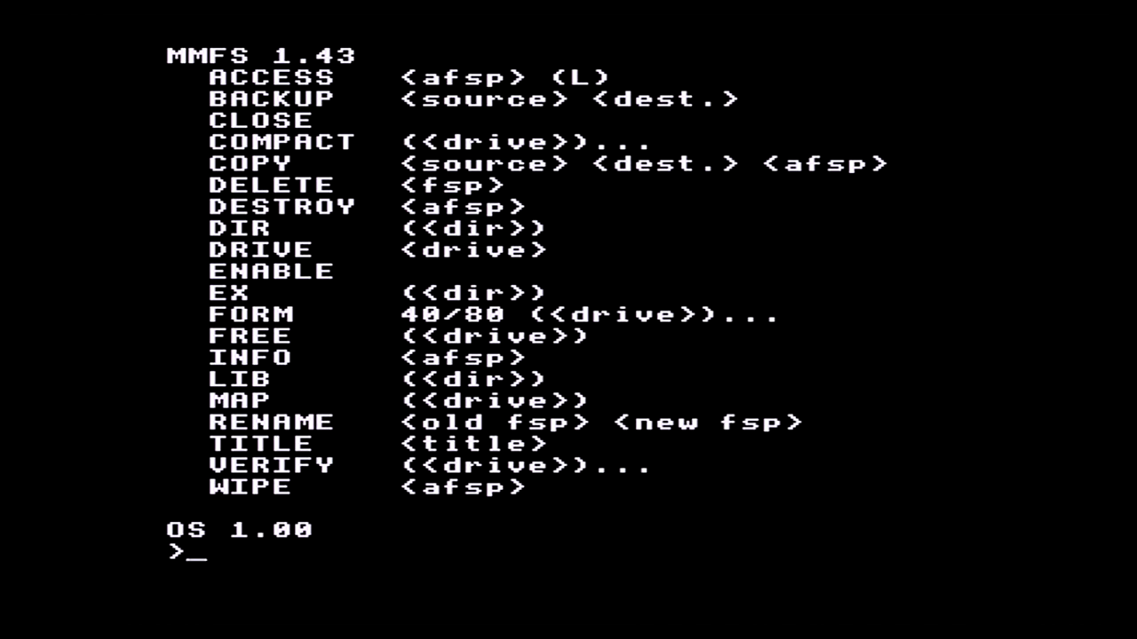
Reset the Electron to a clean prompt and show the disc utility commands with *H.DUTILS
key(F12)
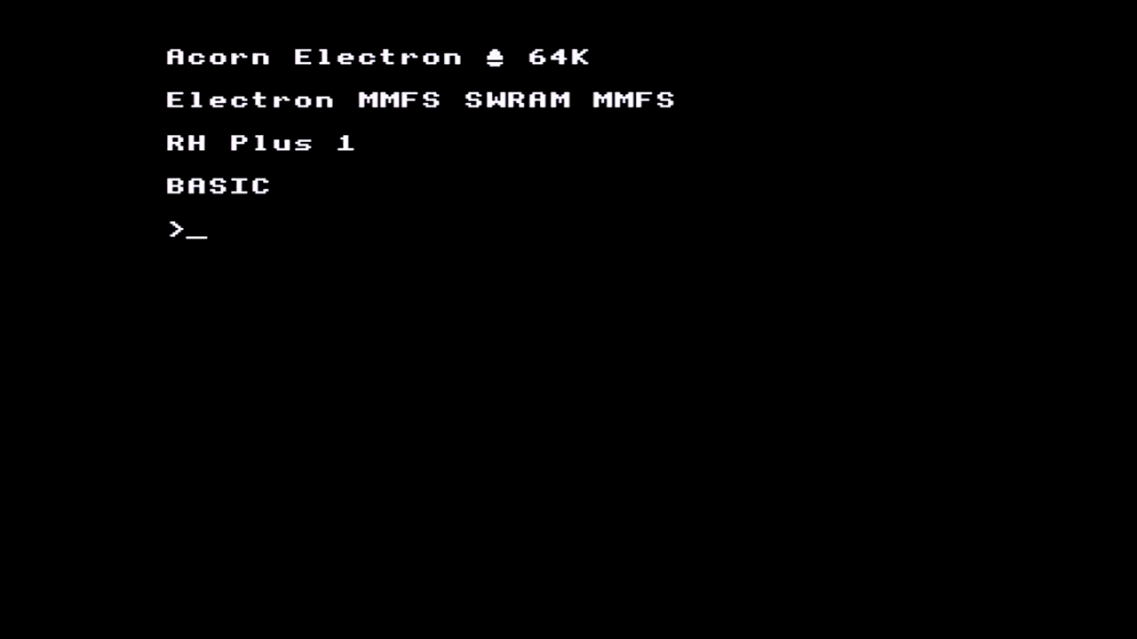
text(*H.DUTILS)
key(Return)
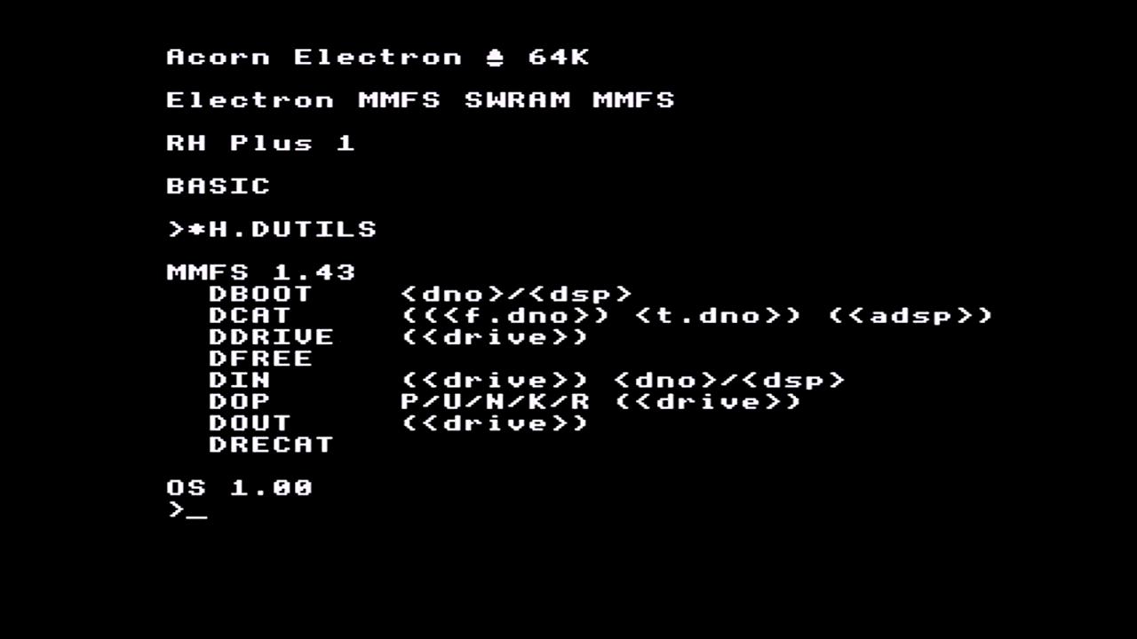
List all discs on the memory card with *DCAT and the discs assigned to each drive with *DDRIVE
text(*DCAT)
key(Return)
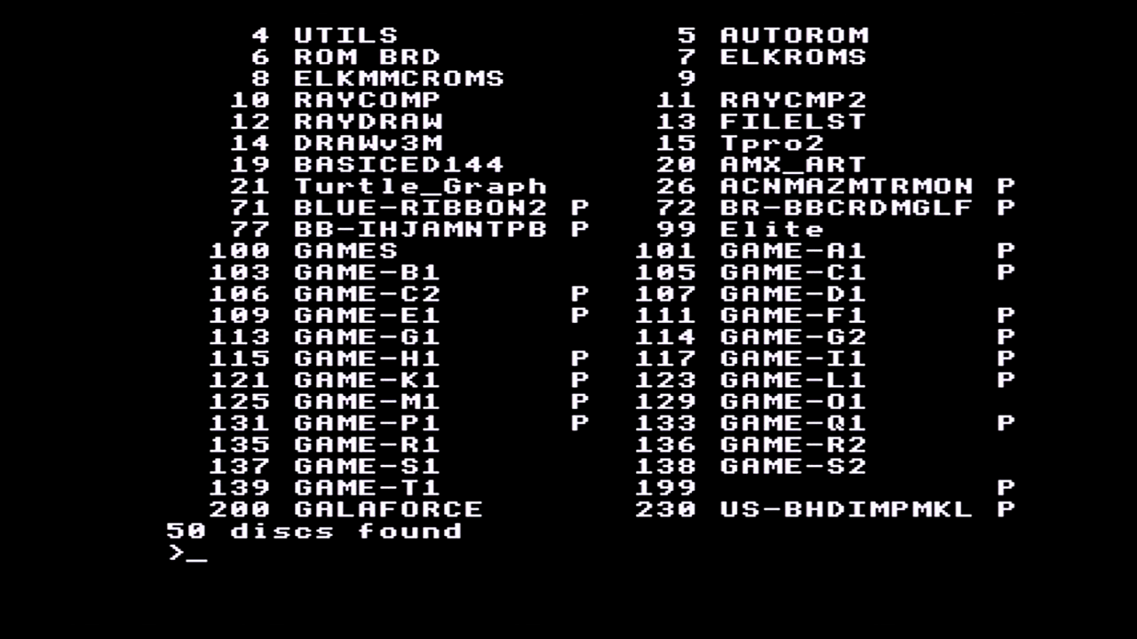
text(*DDRIVE)
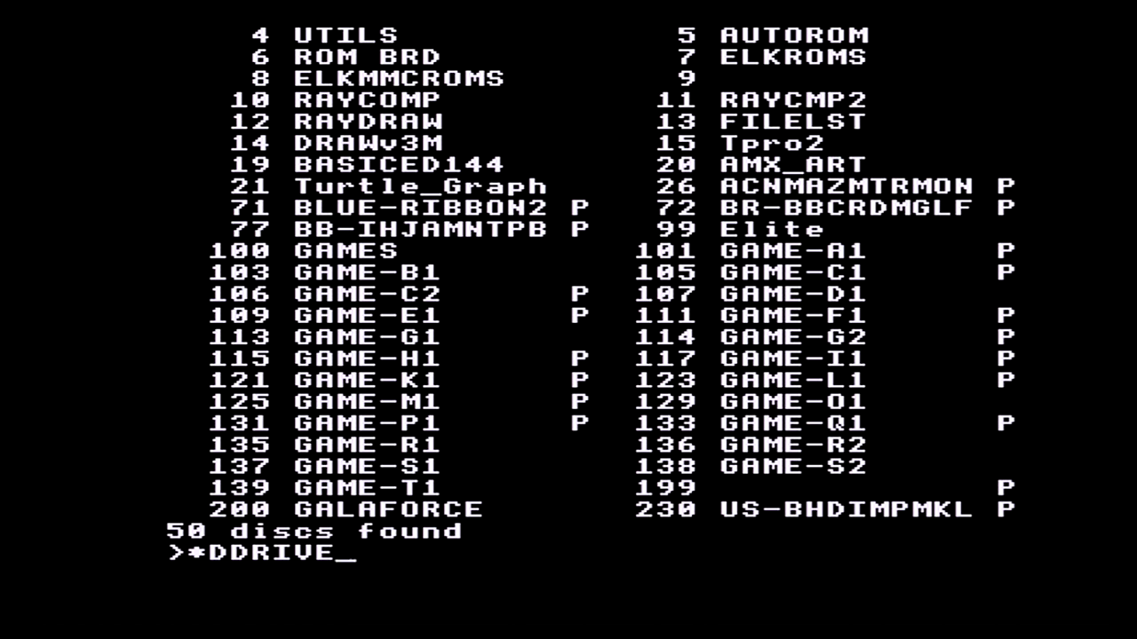
key(Return)
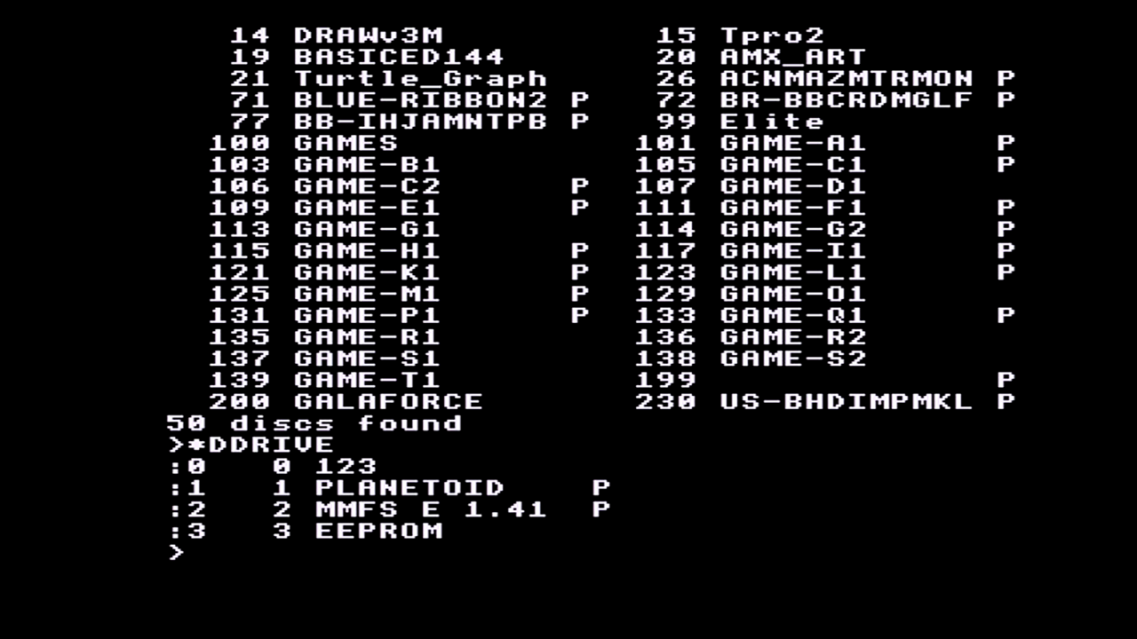
Insert disc 99 into drive 0 with *DIN 99, and check the drive assignments and the disc's catalogue
text(*DIN 99)
key(Return)
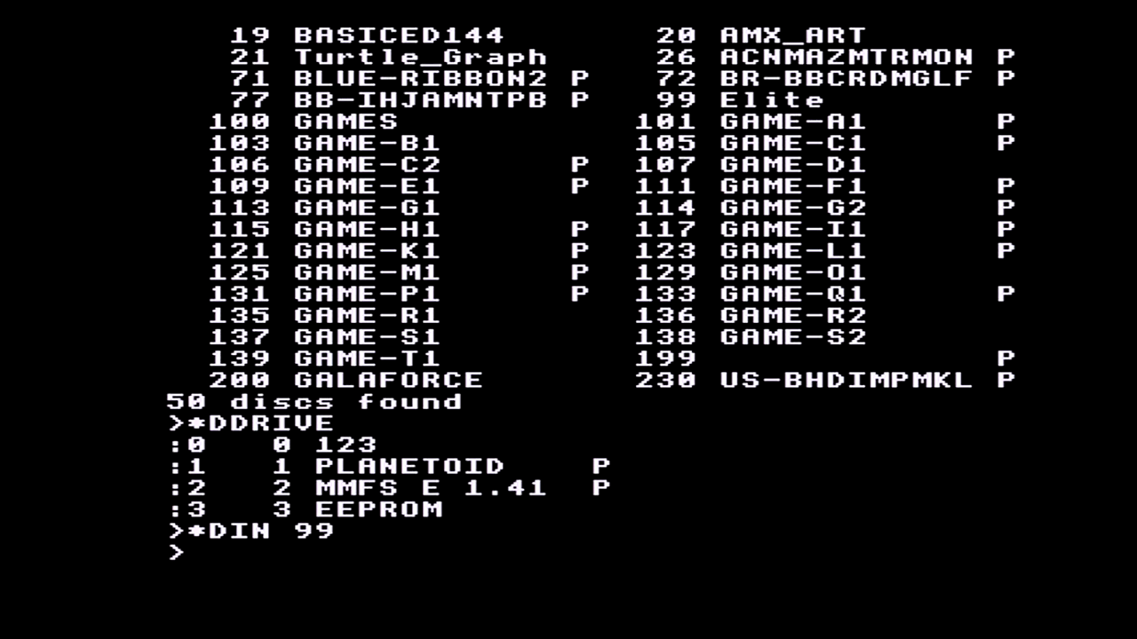
text(*DDRIVE)
key(Return)
text(*.)
key(Return)
Insert the UTILS disc into drive 1 by name with *DIN 1 UTILS and catalogue that drive with *.1
text(*DIN 1)
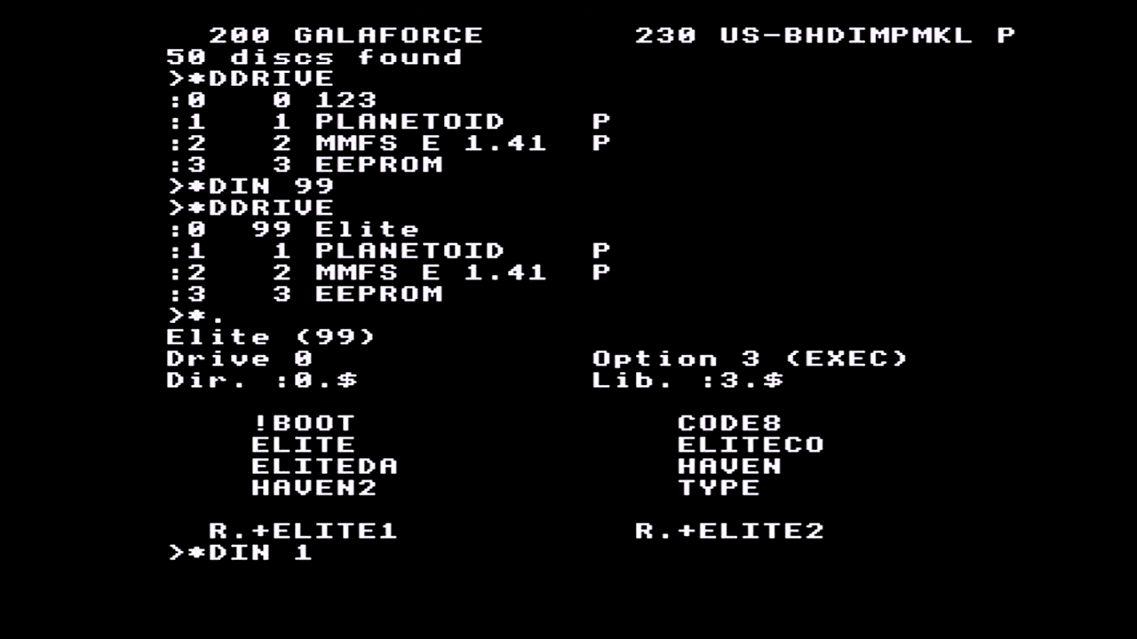
text( UTILS)
key(Return)
text(*.1)
key(Return)
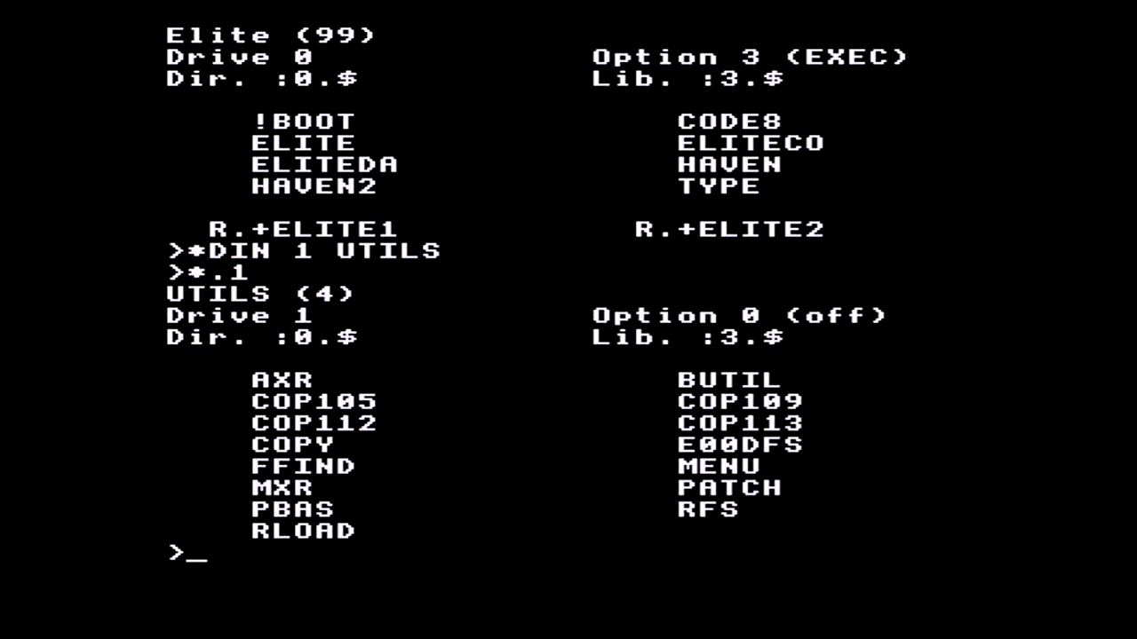
Make drive 2 current with *DR.2, load an unformatted disc into it with *DOP N, and try to catalogue it
text(*DR.2)
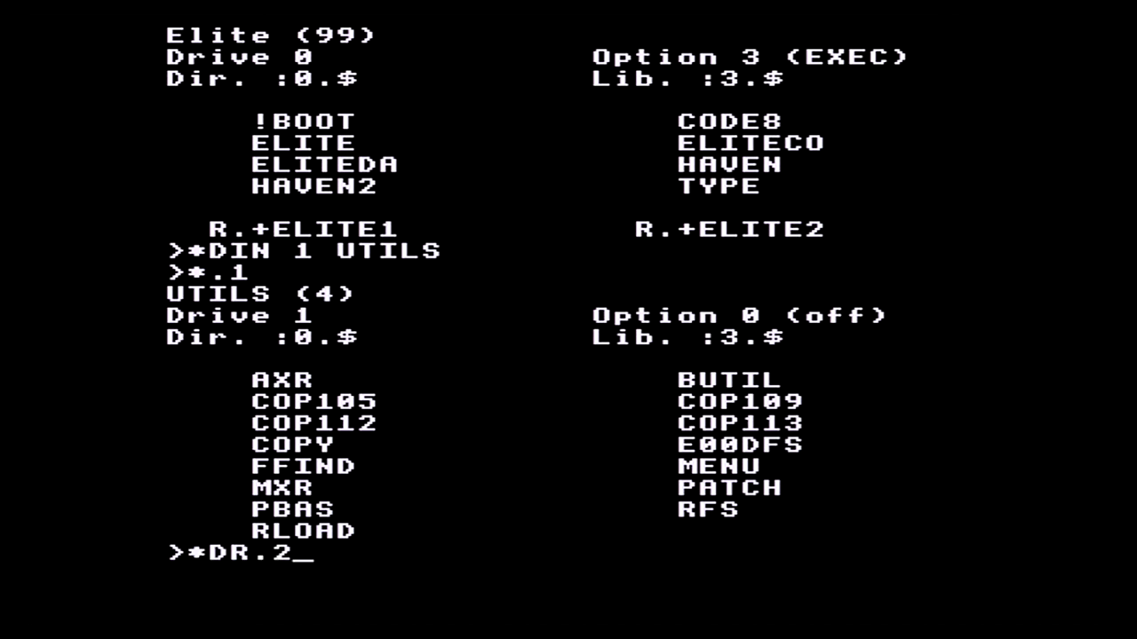
key(Return)
text(*DOP N)
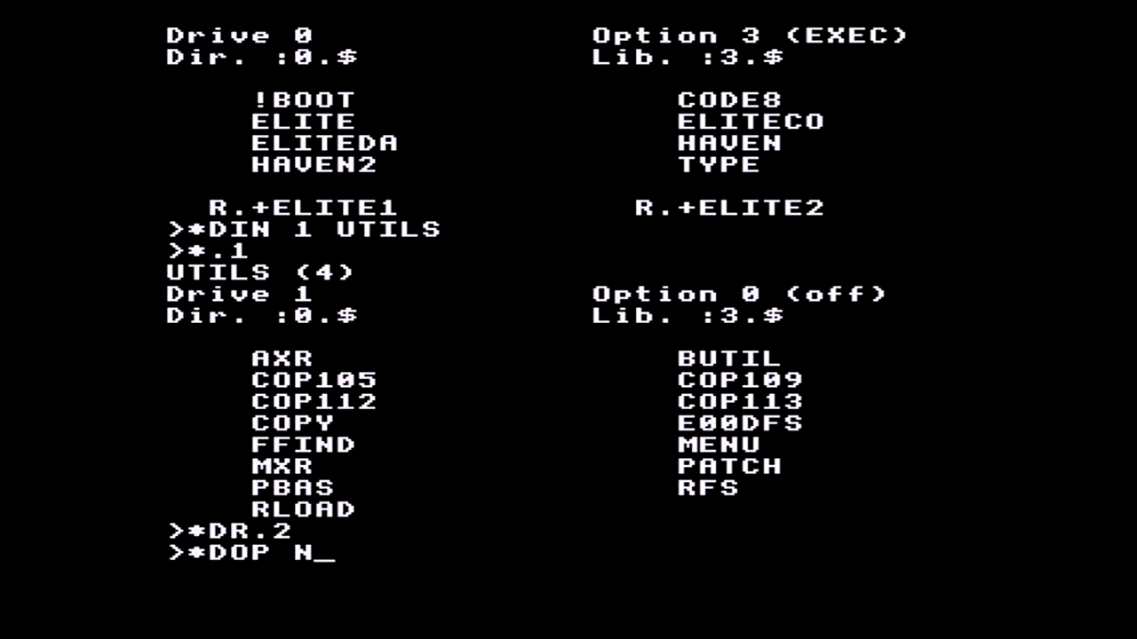
key(Return)
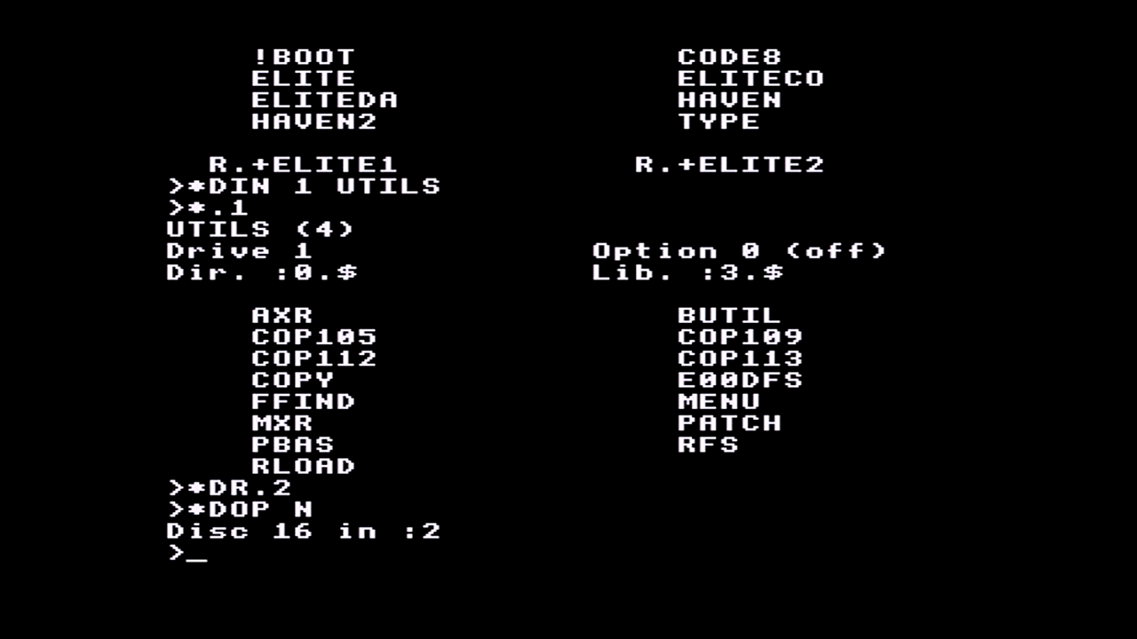
text(*.)
key(Return)
Enable formatting with *EN., format the disc in drive 2 to 80 tracks with *FORM80 2, and catalogue it
text(*EN.)
key(Return)
text(*FORM80 2)
key(Return)
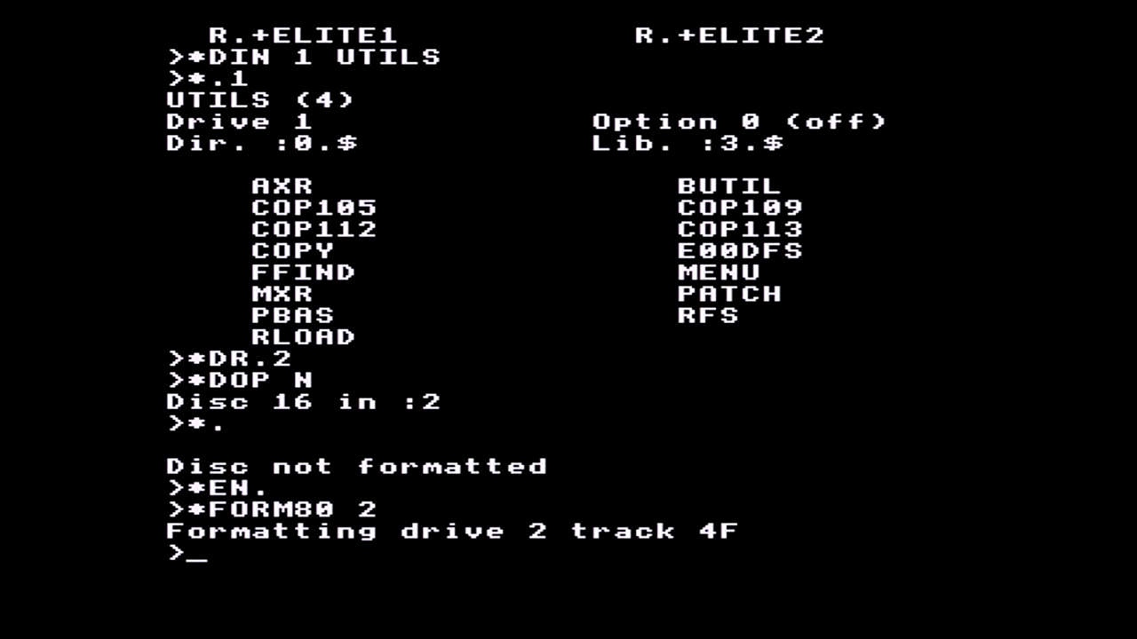
text(*.)
key(Return)
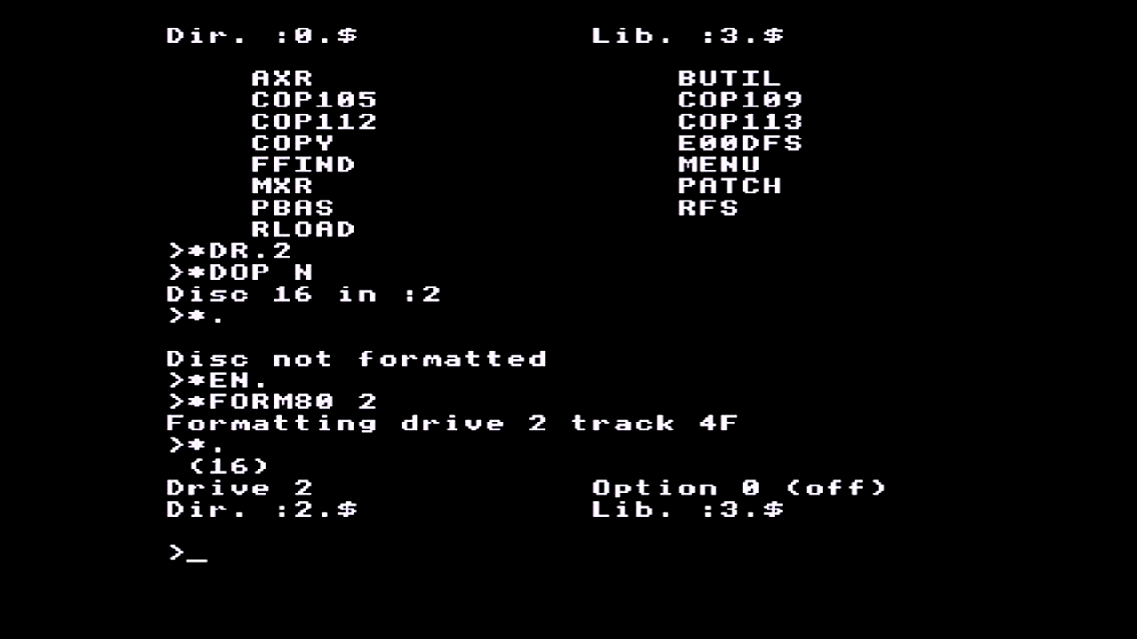
Title the newly formatted disc MyNewDisc with *TITLE and display its catalogue
text(*TITLE MyNewDisc)
key(Return)
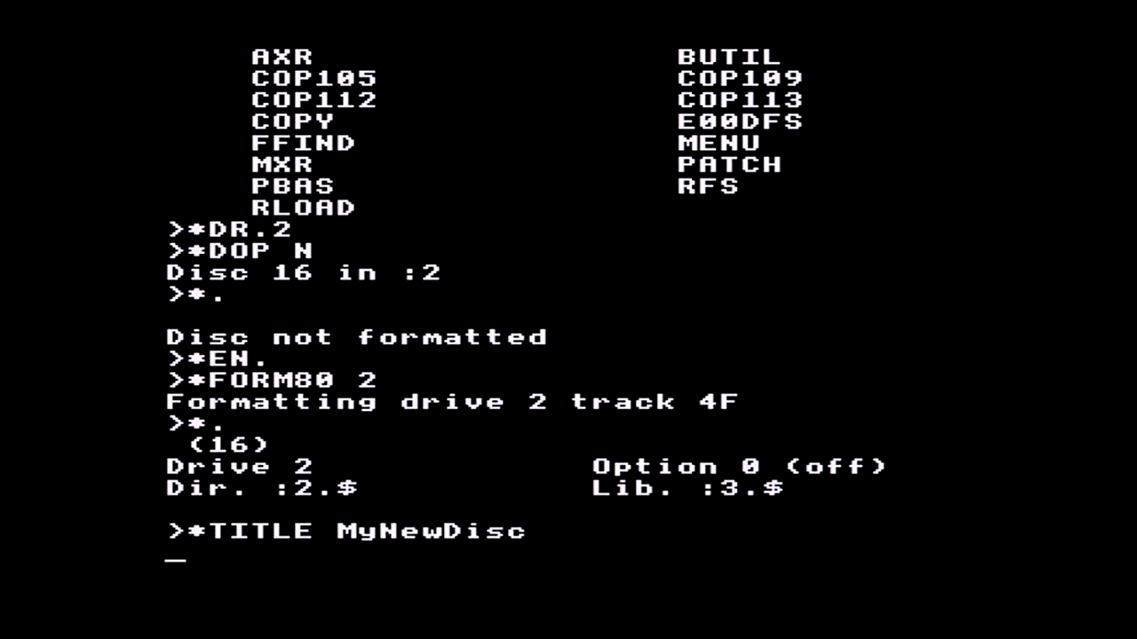
text(*.)
key(Return)
Kill the MyNewDisc disc with *DOP K and confirm it, listing discs 10 to 20 with *DCAT before and after
text(*DCAT 10 20)
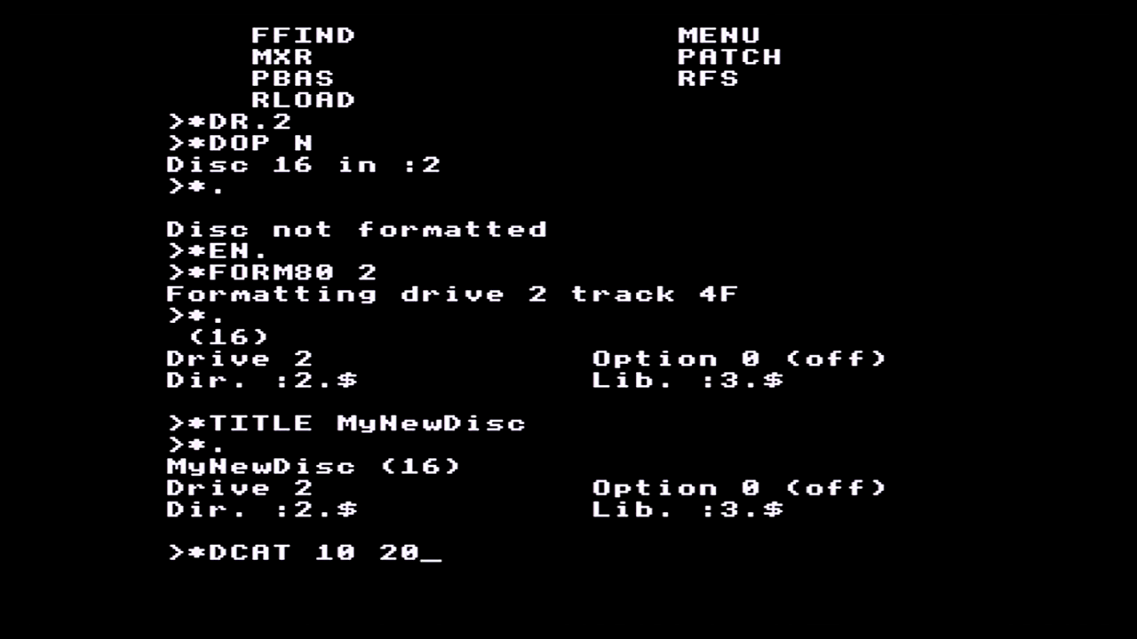
key(Return)
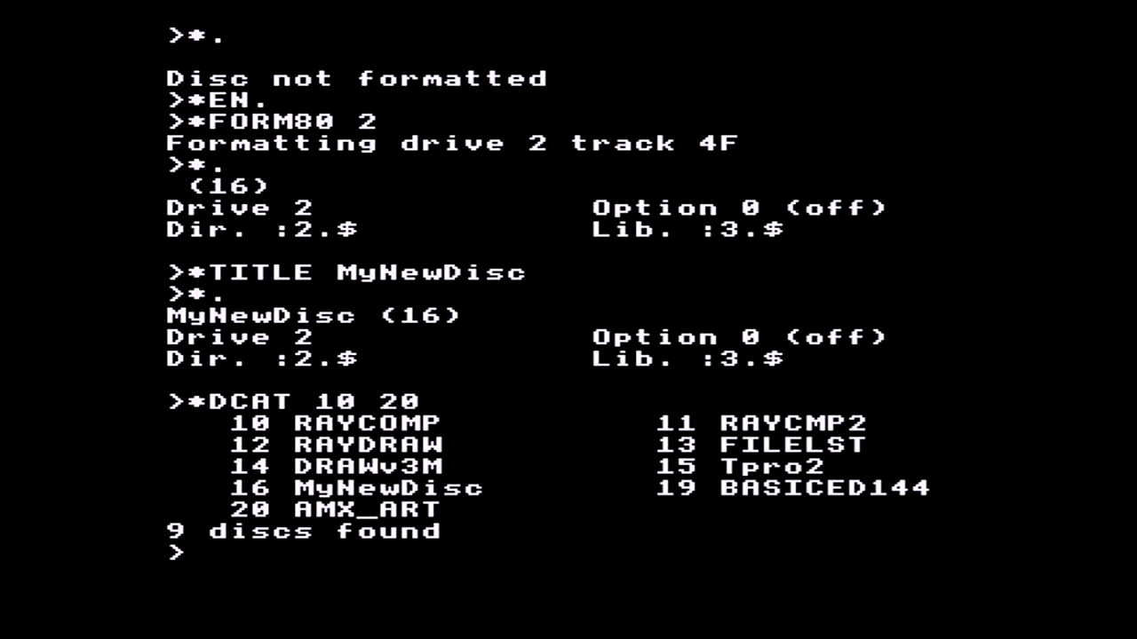
text(*DOP K)
key(Return)
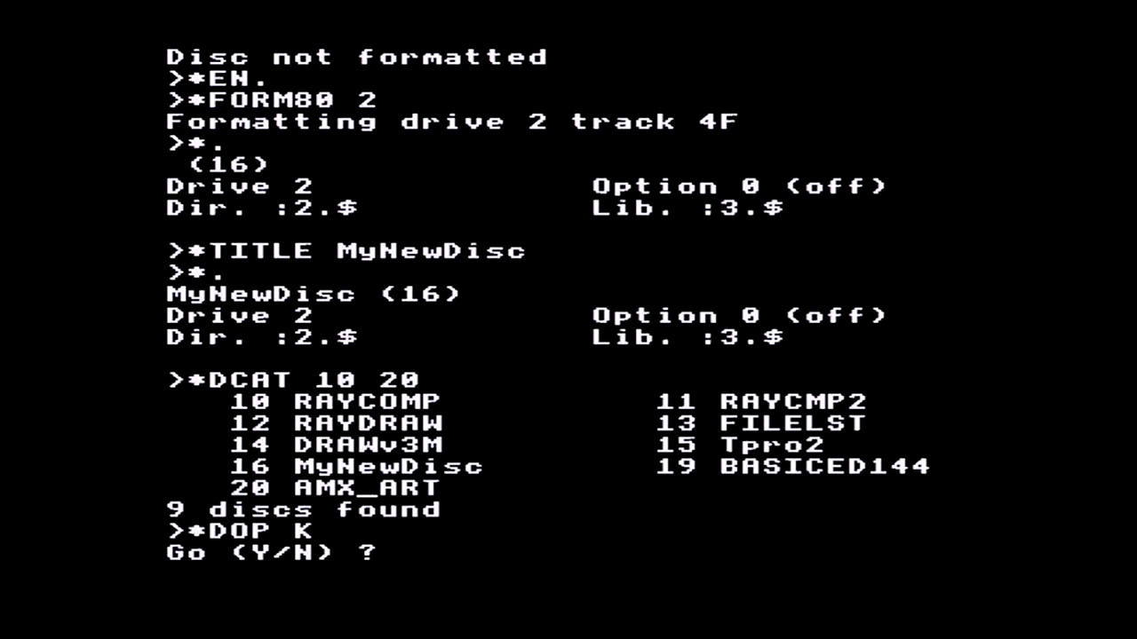
text(YY*DCAT 10 20)
key(Return)
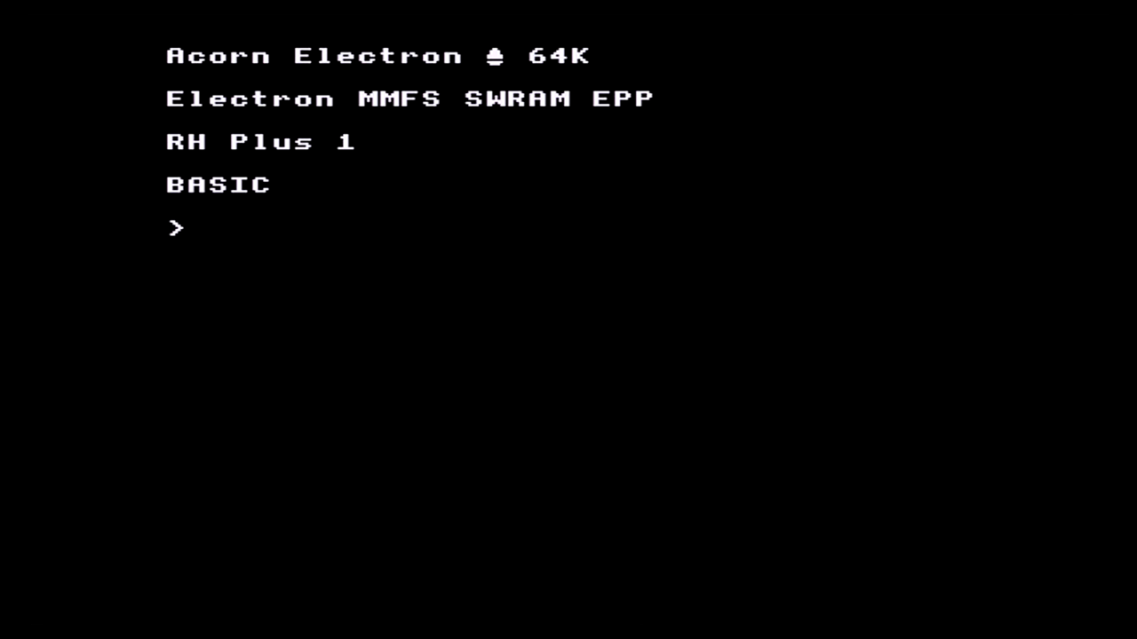
Display the help listings for the +1, UTILS and SRAM topics with *H., and show the +1 listing once more
text(*H.+1)
key(Return)
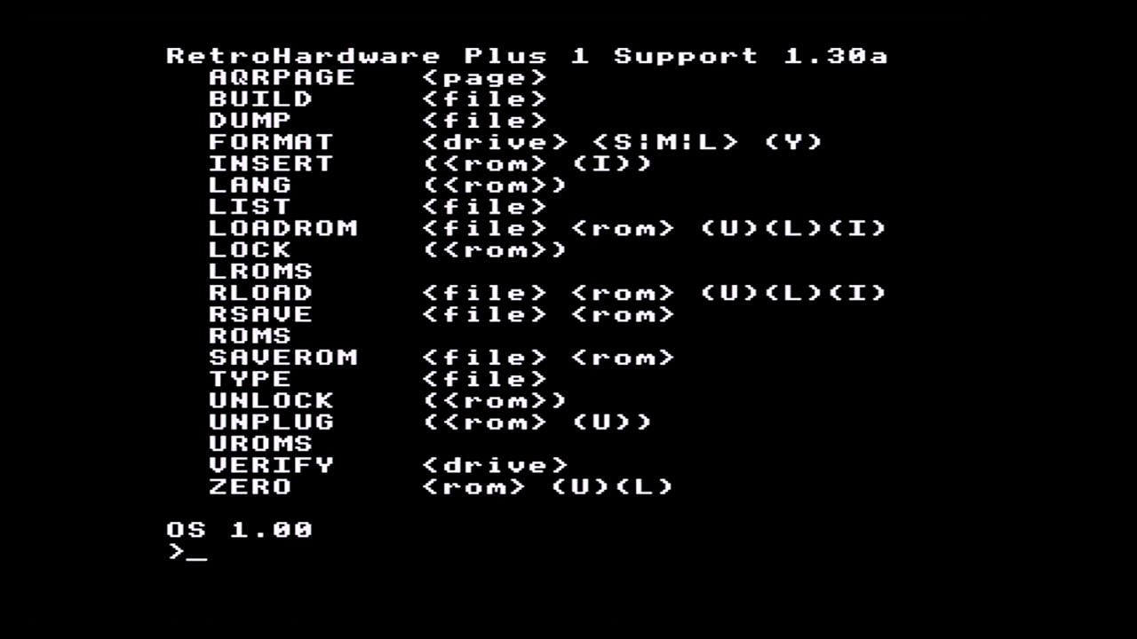
text(*H.UTILS)
key(Return)
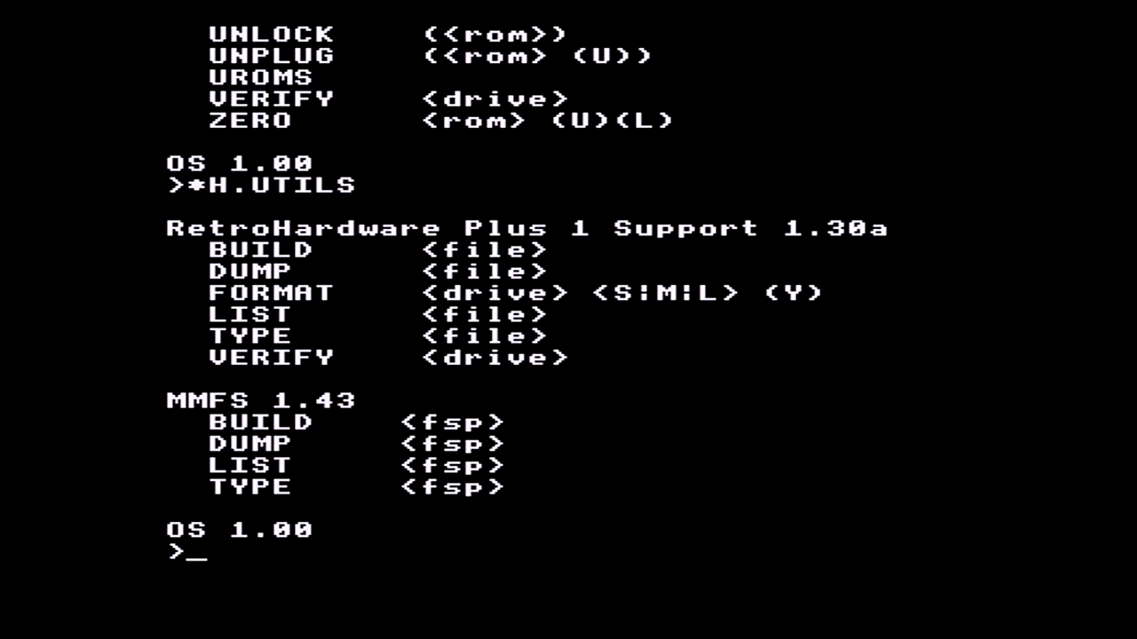
text(*H.SRAM)
key(Return)
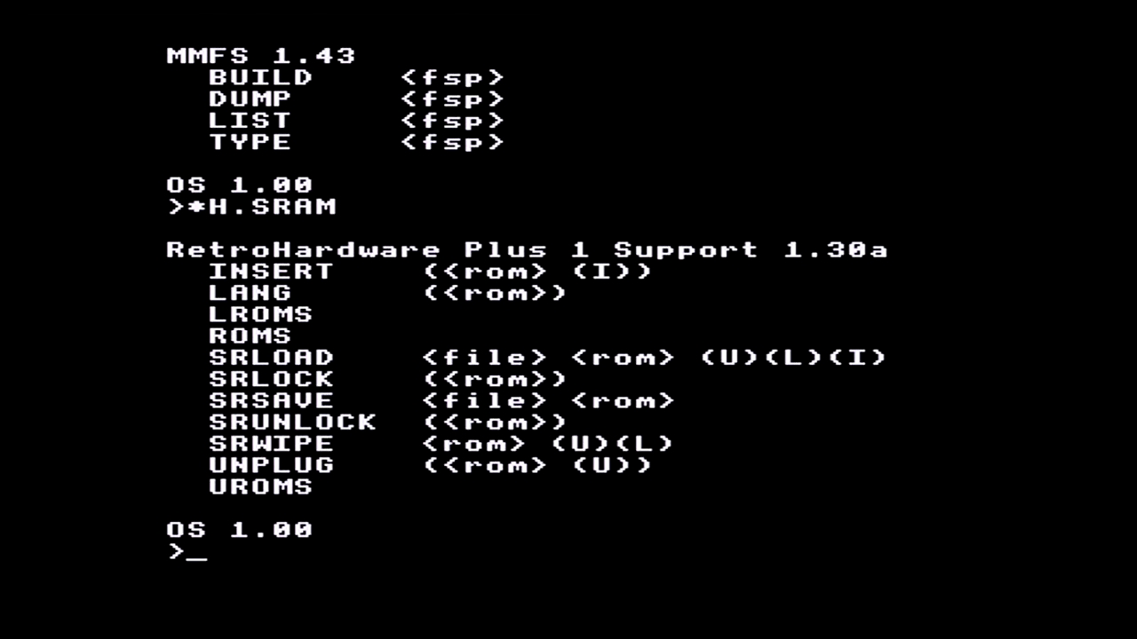
text(*H.+1)
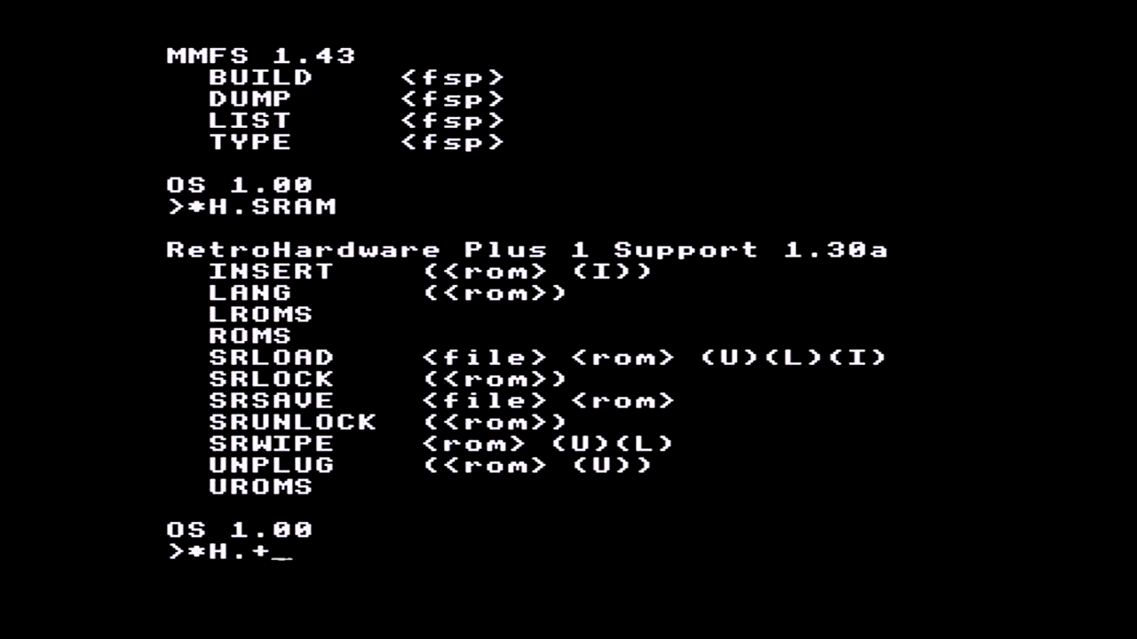
key(Return)
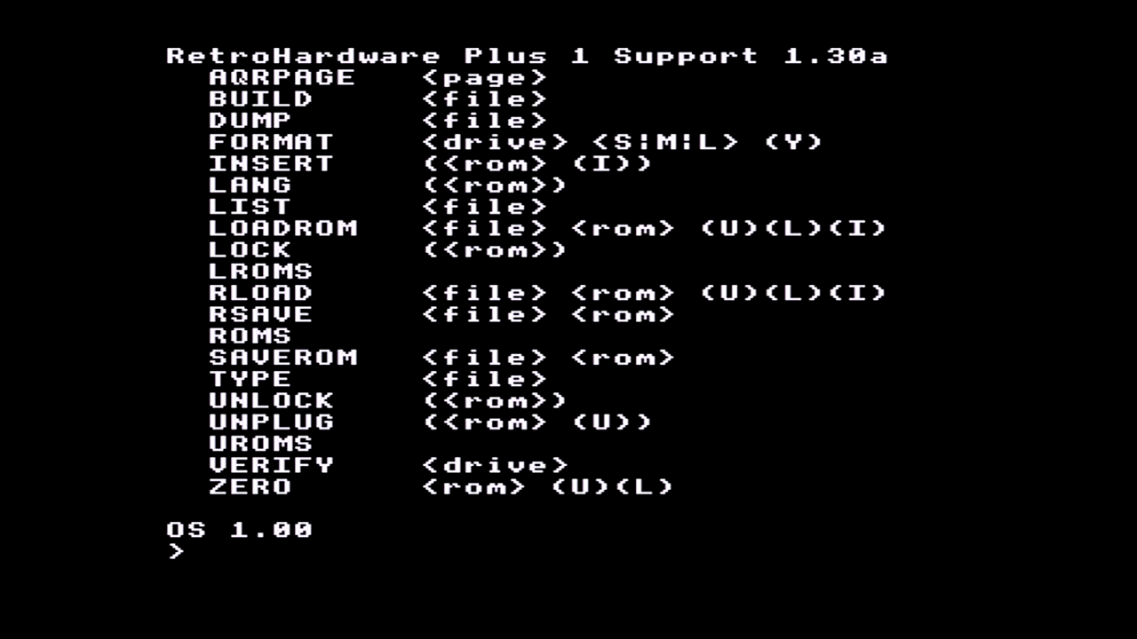
Load the ROM image :3.R.BASICED into slot C with *LOADROM, listing the ROM slots with *ROMS before and after
text(*ROMS)
key(Return)
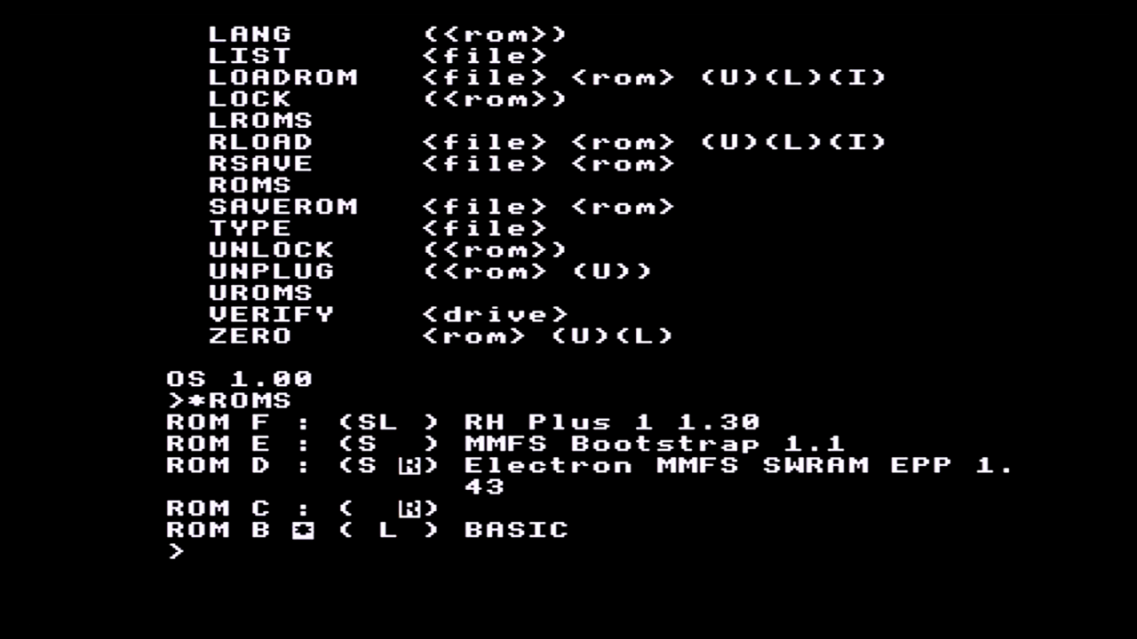
text(*LOADROM :3.R.BASICED C)
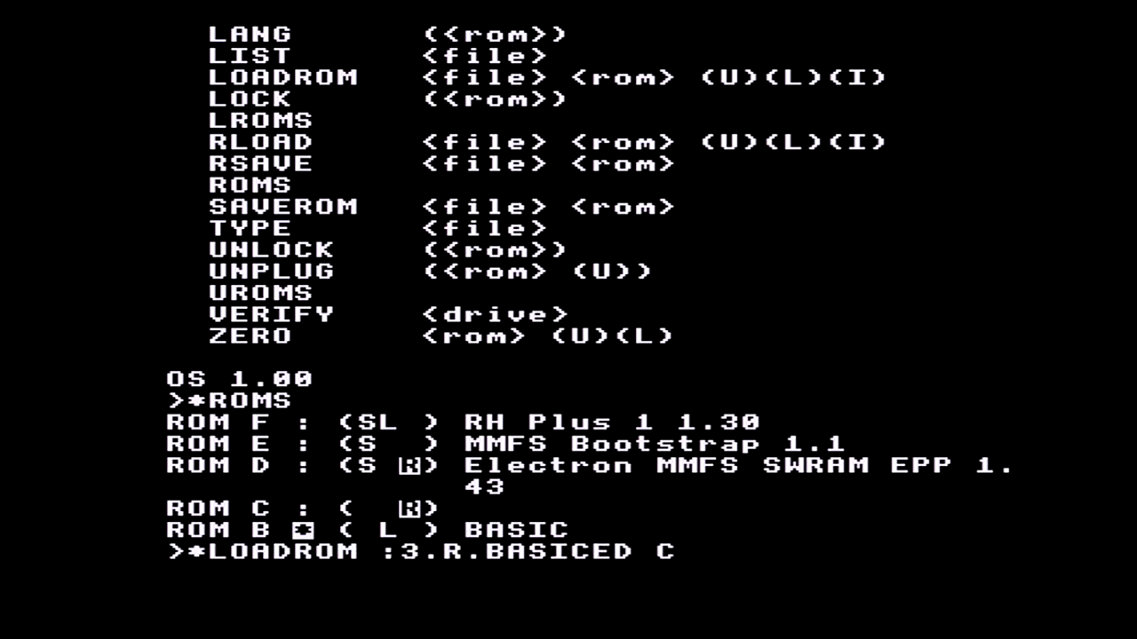
key(Return)
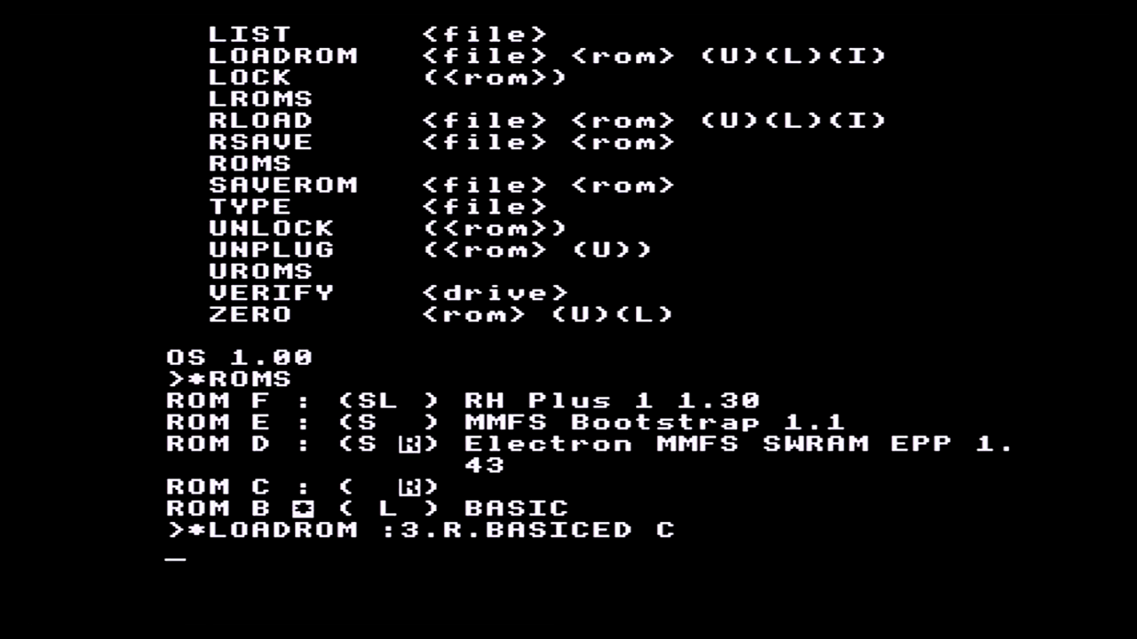
text(*)
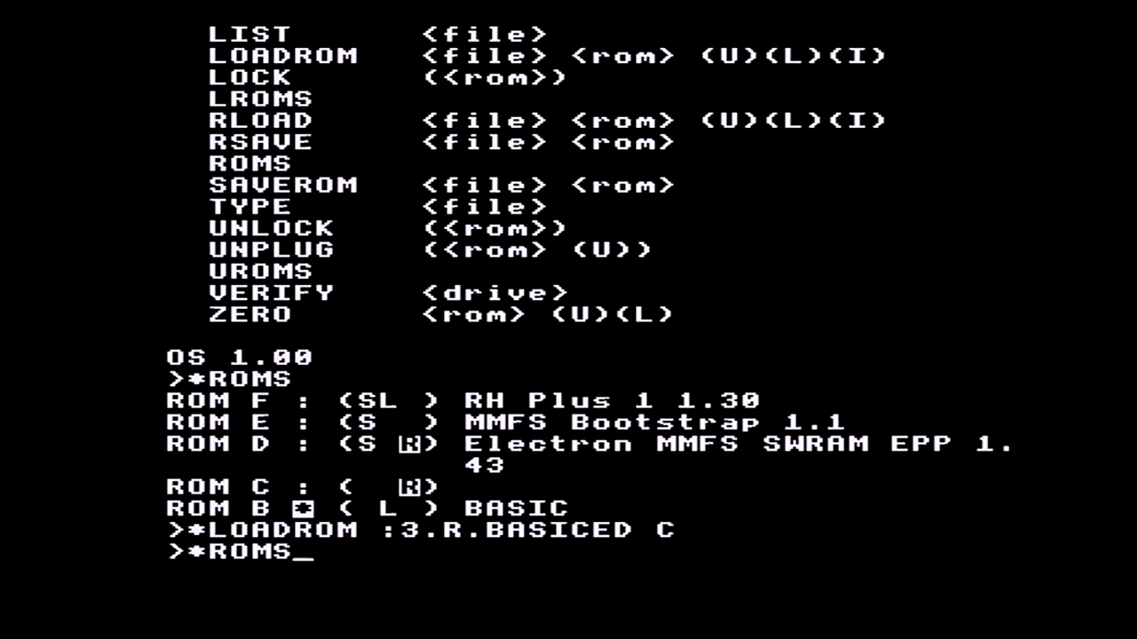
text(ROMS)
key(Return)
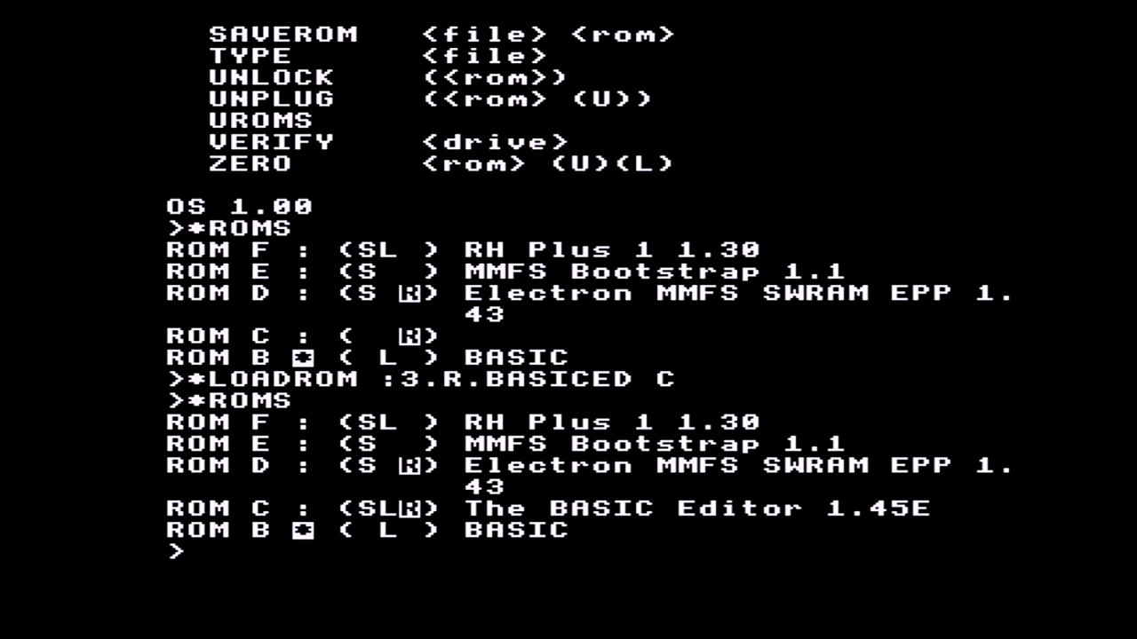
Reset the machine and write a BASIC program that prints "HELLO, WORLD!" inside a REPEAT ... UNTIL FALSE loop
key(F12)
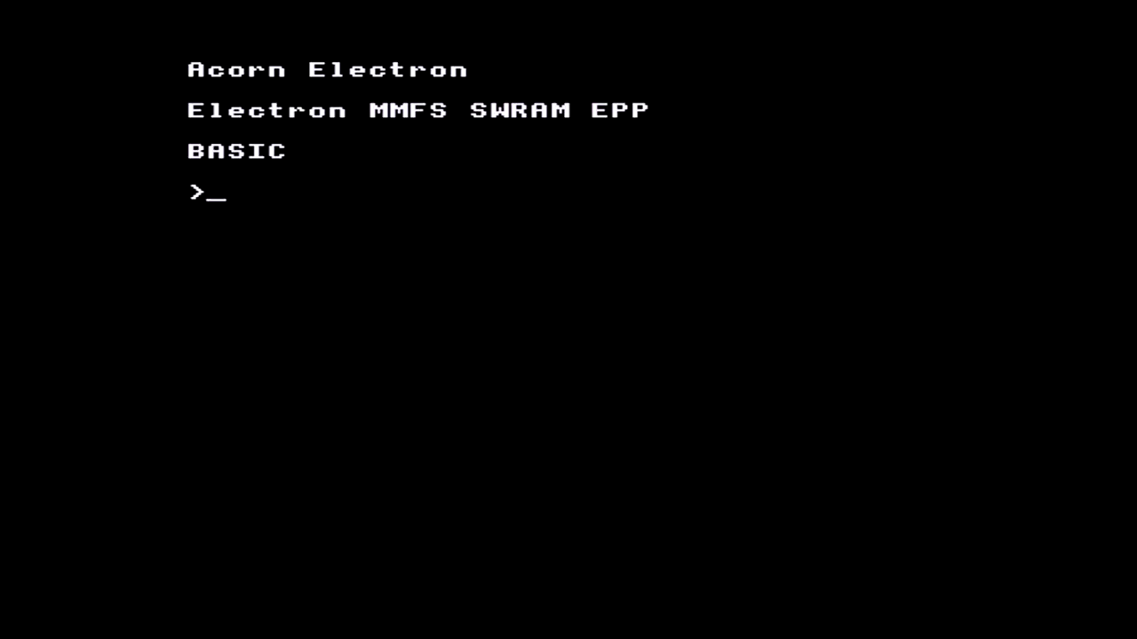
text(*H.)
key(Return)
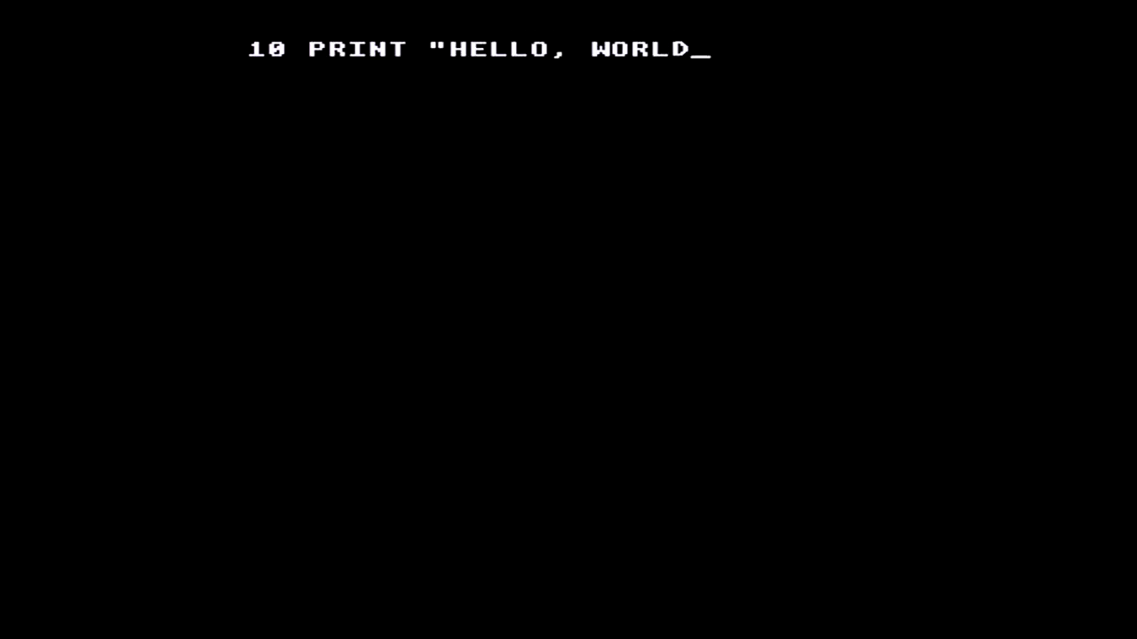
text(!")
key(Return)
text(1 REPEAT UNTIL FALSE)
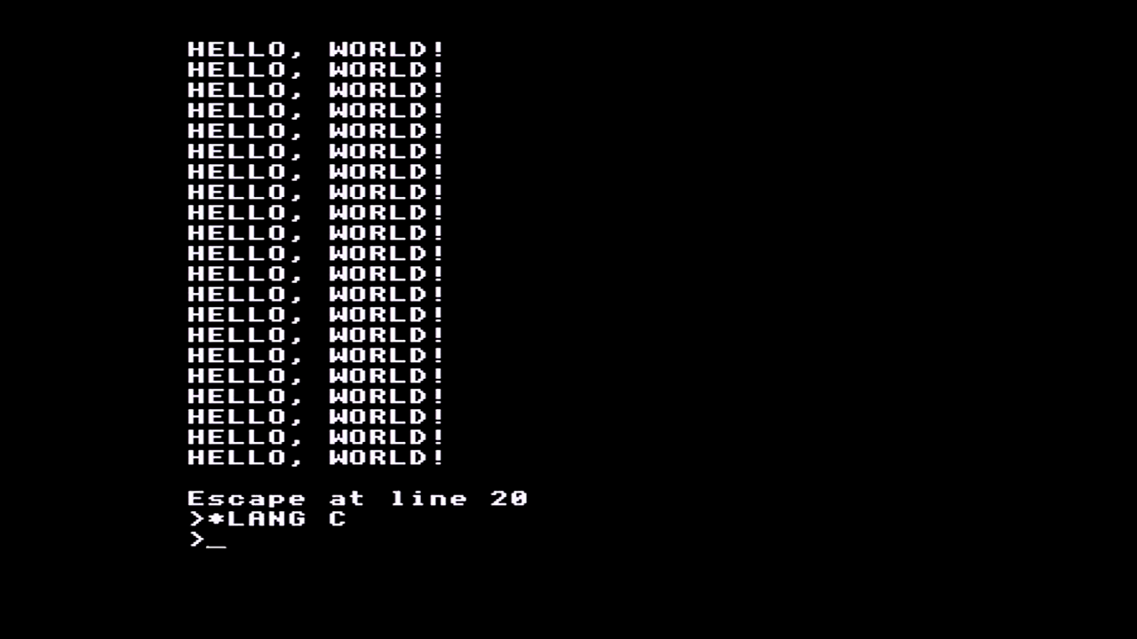
List the ROM slots with *ROMS, switch the current language to slot B with *LANG B, and list the slots again
text(*ROMS)
key(Return)
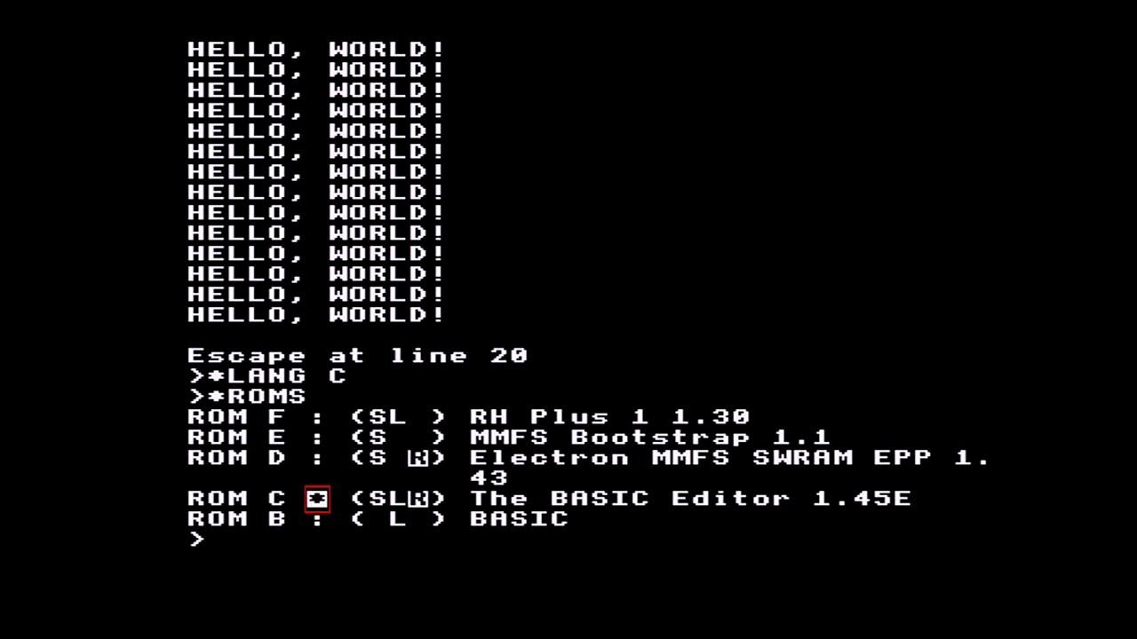
key(F12)
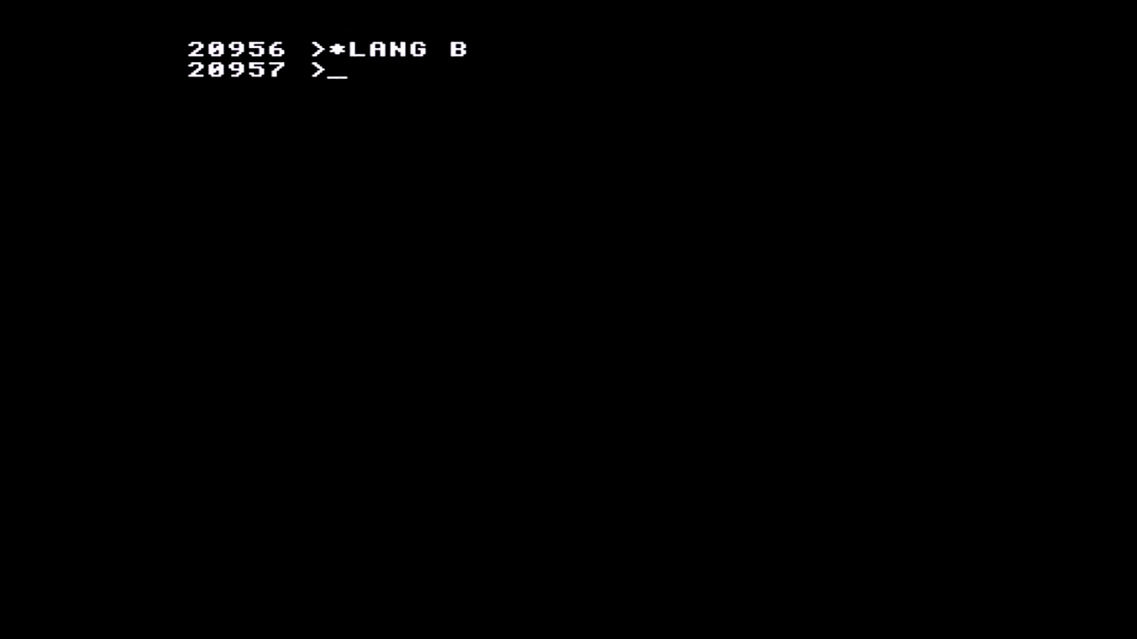
text(*ROMS)
key(Return)
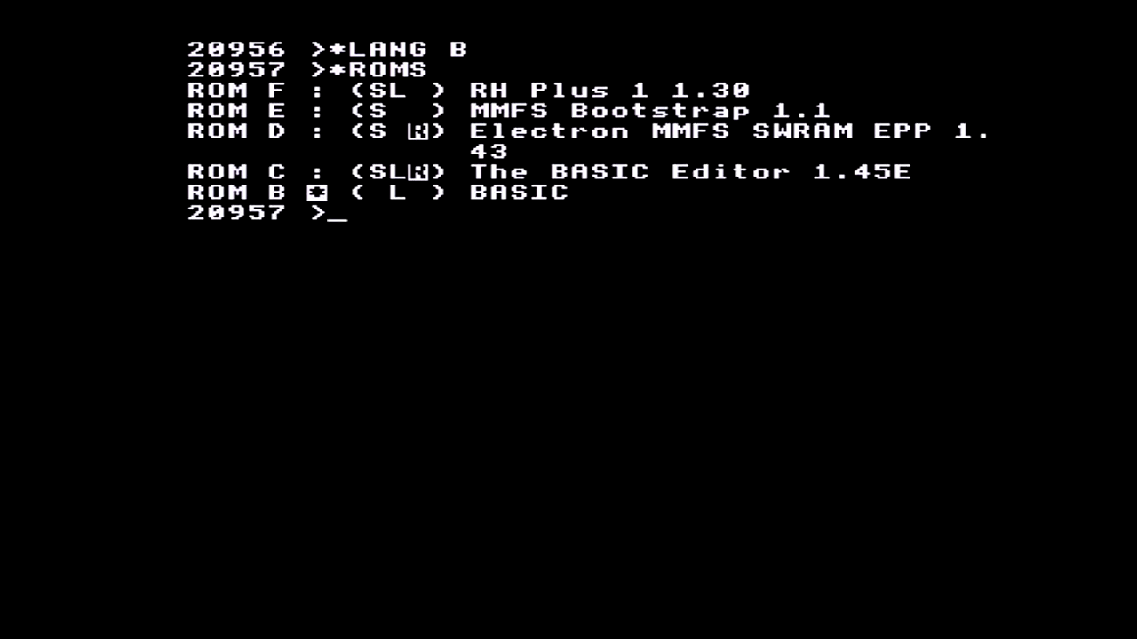
Reset the machine, recover the BASIC program with OLD, and list its lines with L
key(F12)
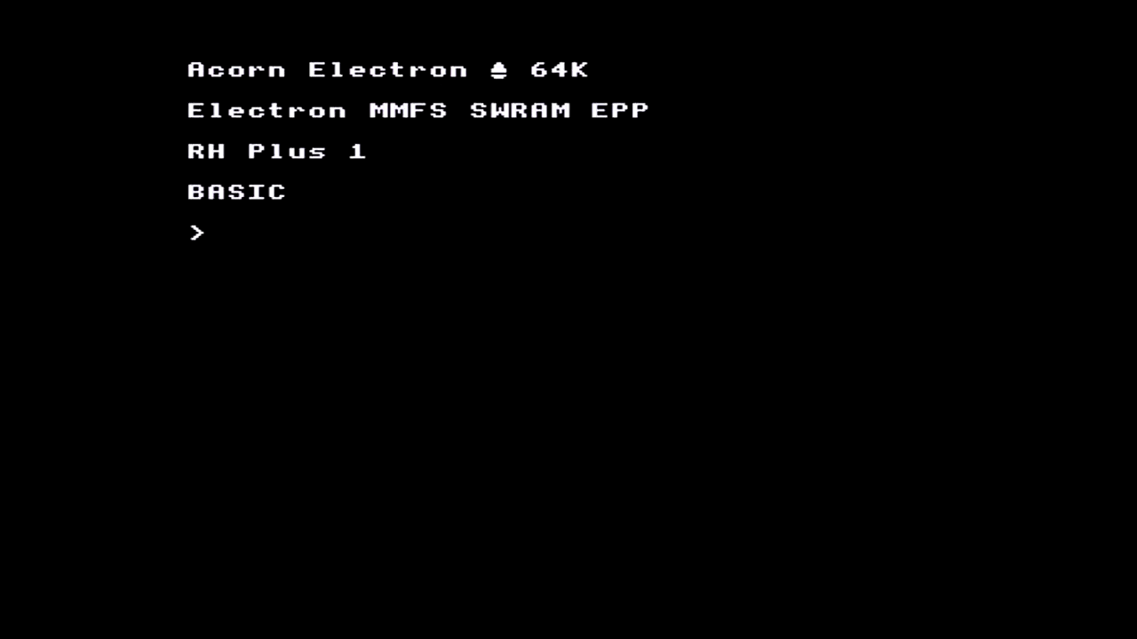
text(OLD)
key(Return)
text(L.)
key(Return)
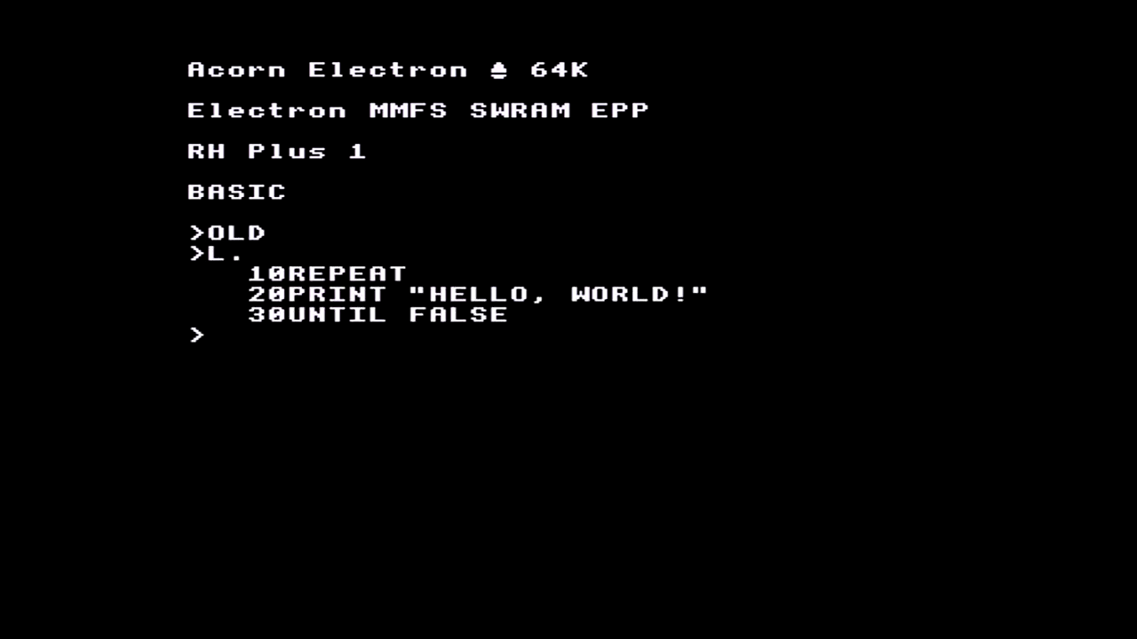
Insert the FLASHTOOLS disc by name with *DIN, catalogue it, and write the MYROM image to flash with *FLASH MYROM
text(*DIN FLASHTOO)
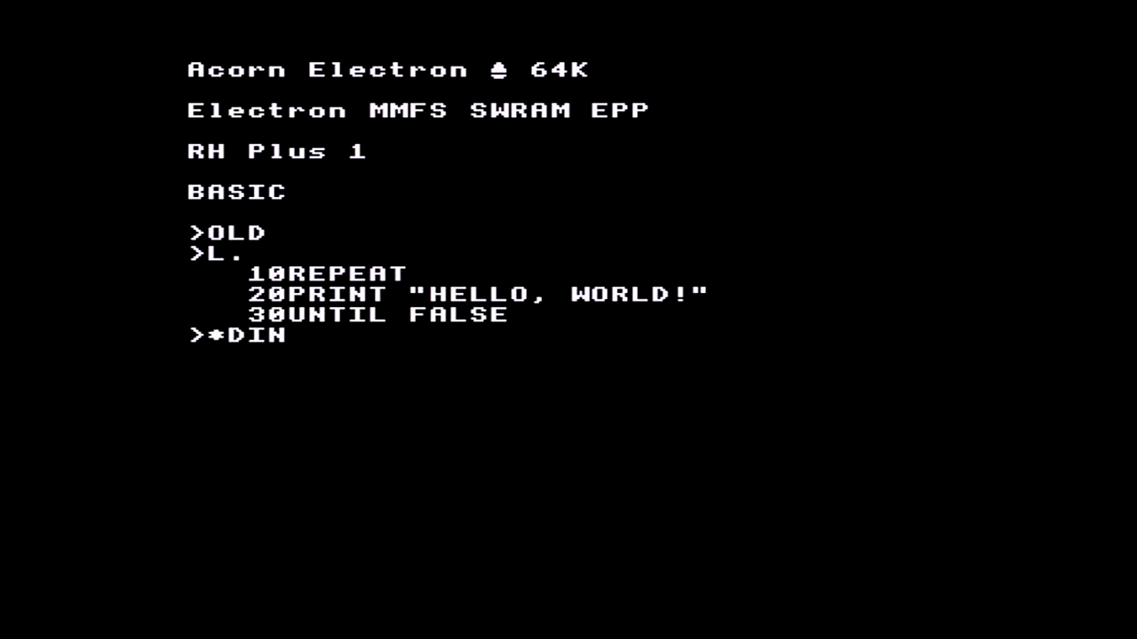
text(LS)
key(Return)
text(*.)
key(Return)
text(*FLASH MYROM)
key(Return)
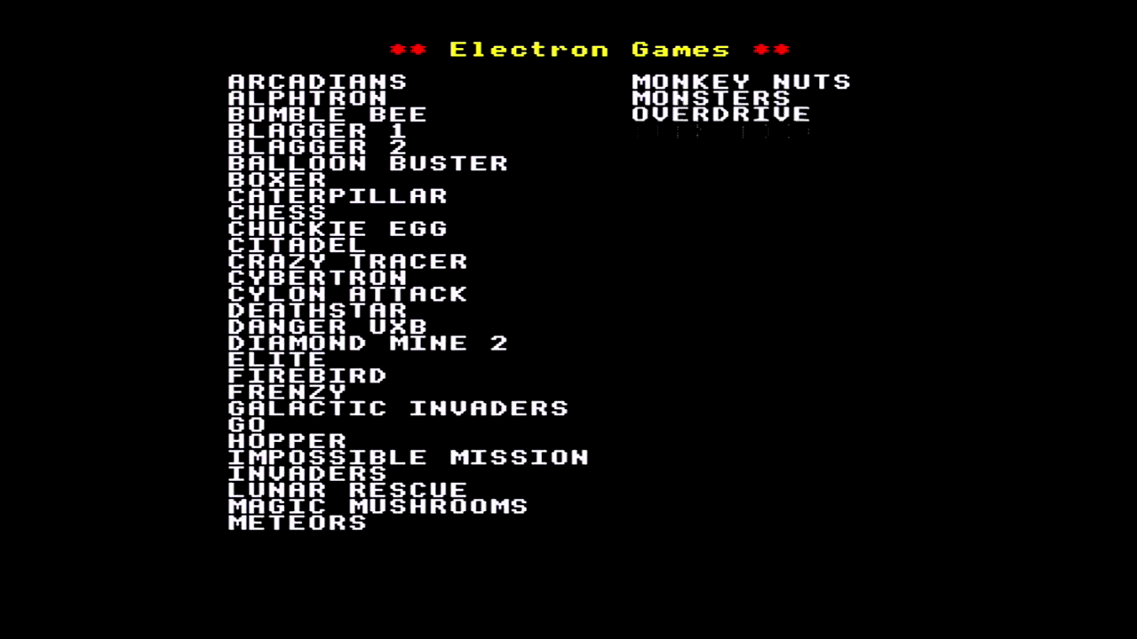
Launch Chuckie Egg from the Electron Games menu and move the player left along the lowest platform
key(Down)
key(Down)
key(Down)
key(Down)
key(Down)
key(Down)
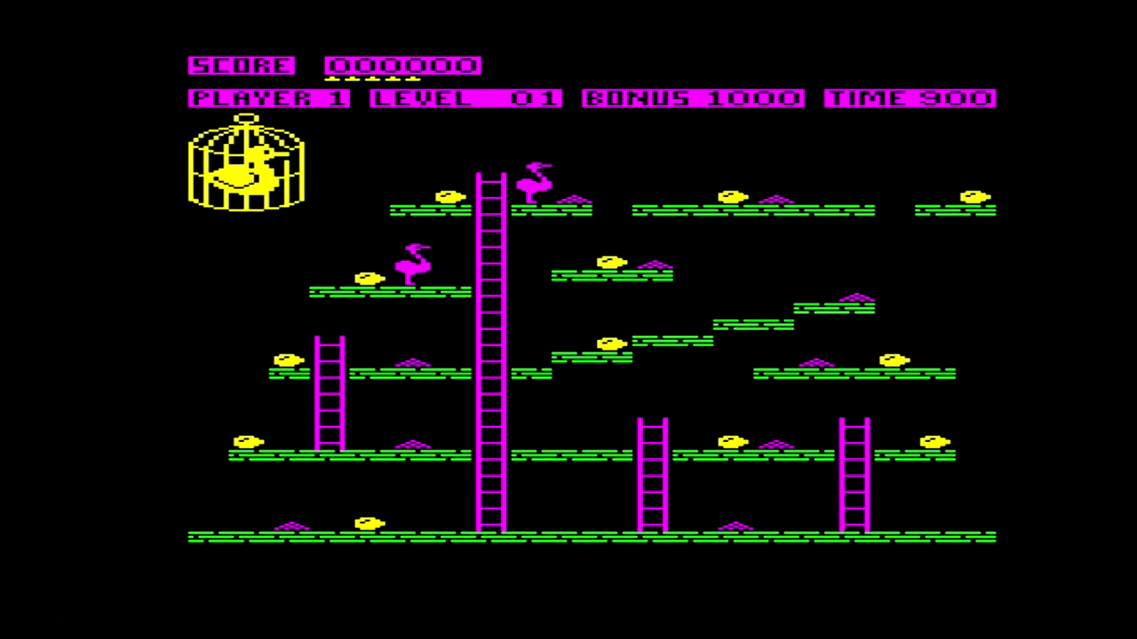
key(z)
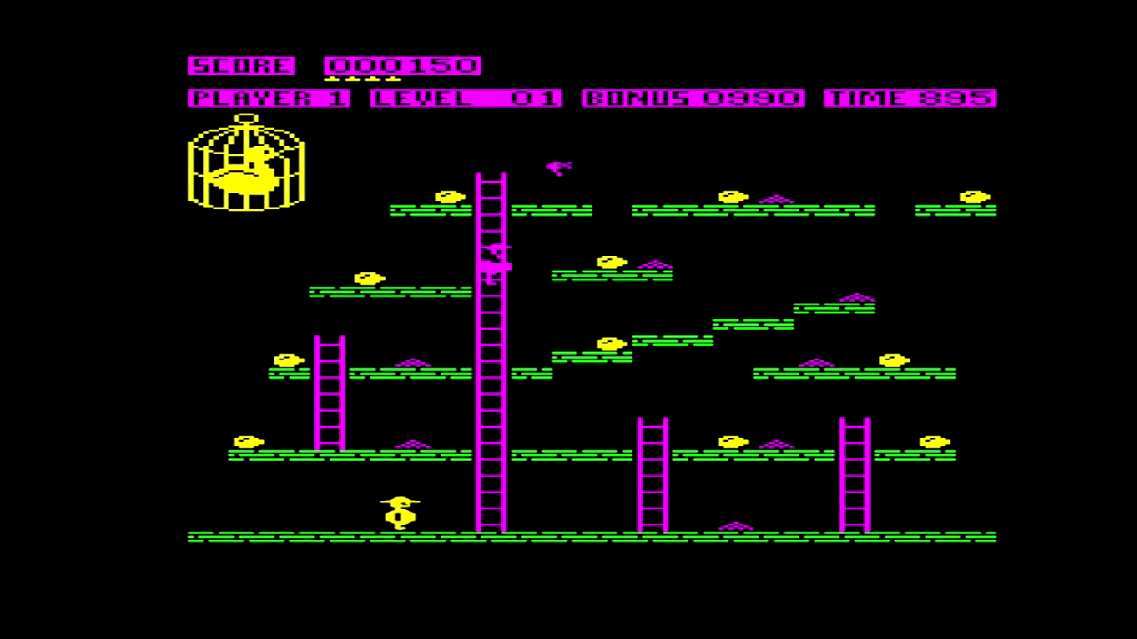